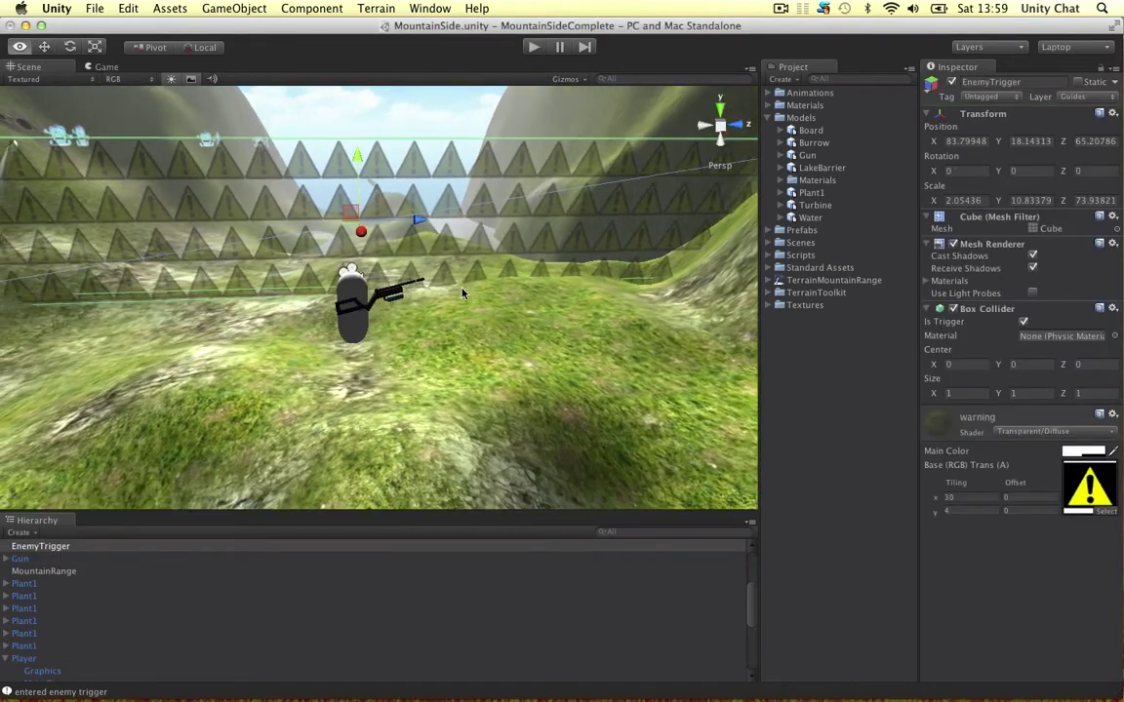
# - Select the Gun attached to the player's Main Camera
pyautogui.moveTo(462, 292); pyautogui.dragTo(463, 292, button='right')
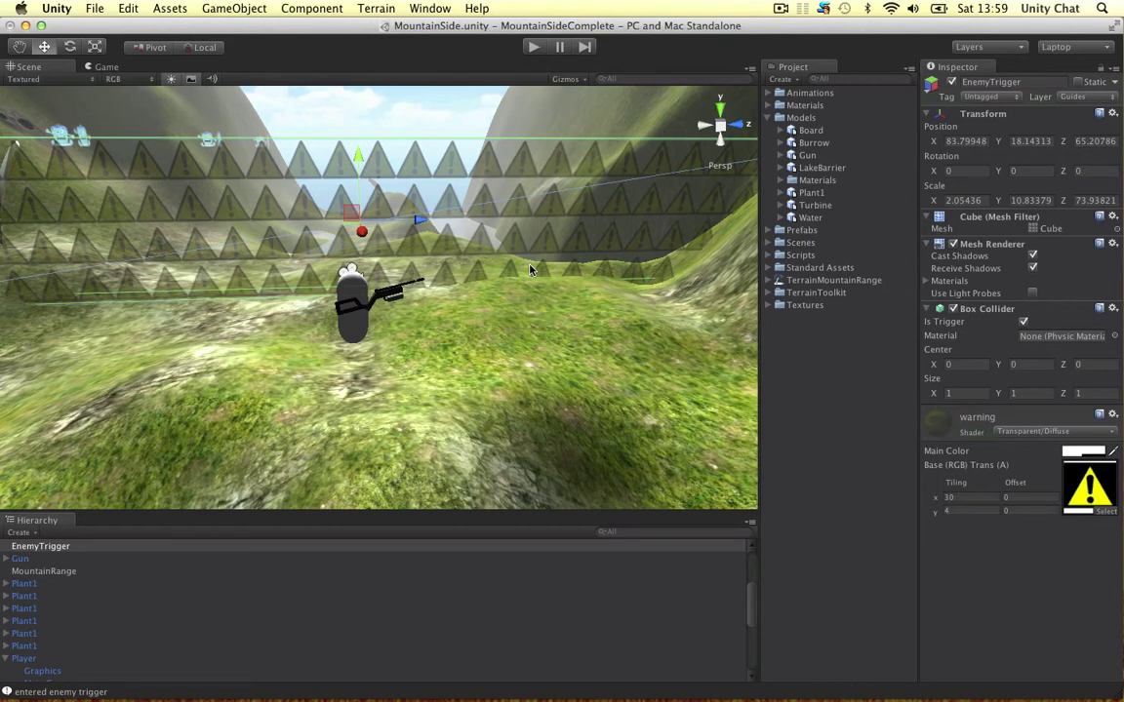
pyautogui.scroll(2, 382, 300)
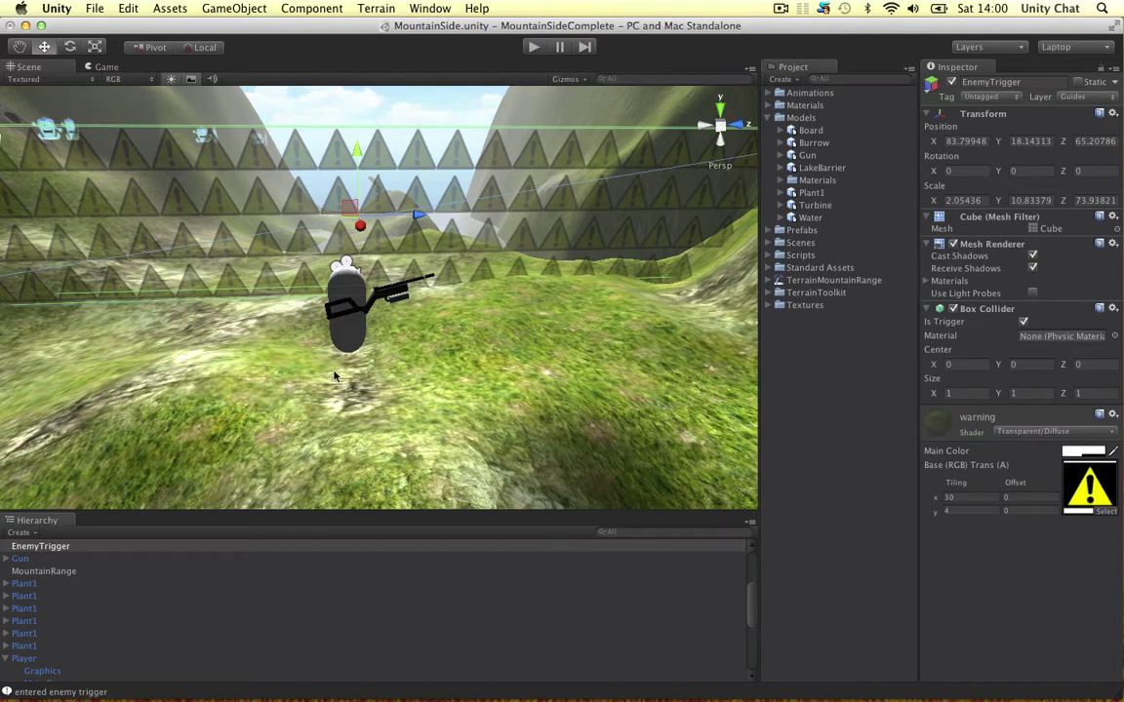
pyautogui.click(47, 560)
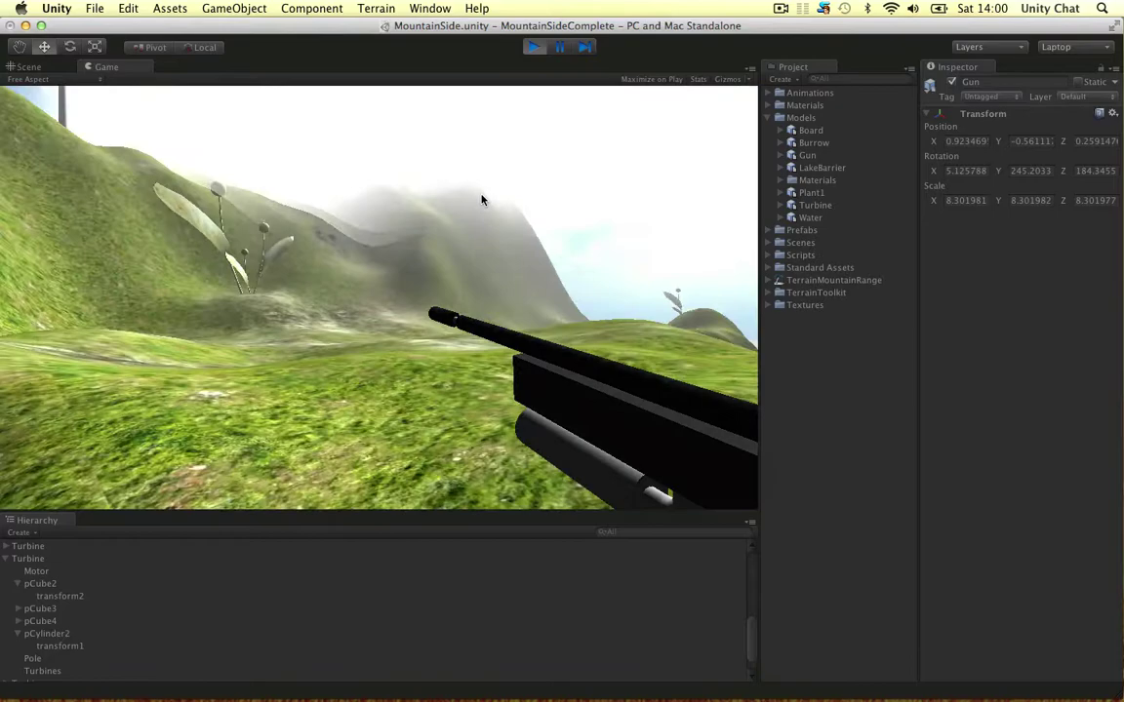
# - Playtest the scene by walking through the plants, slopes and valley, examining how the gun meets nearby geometry, and stop play mode
pyautogui.press('w')
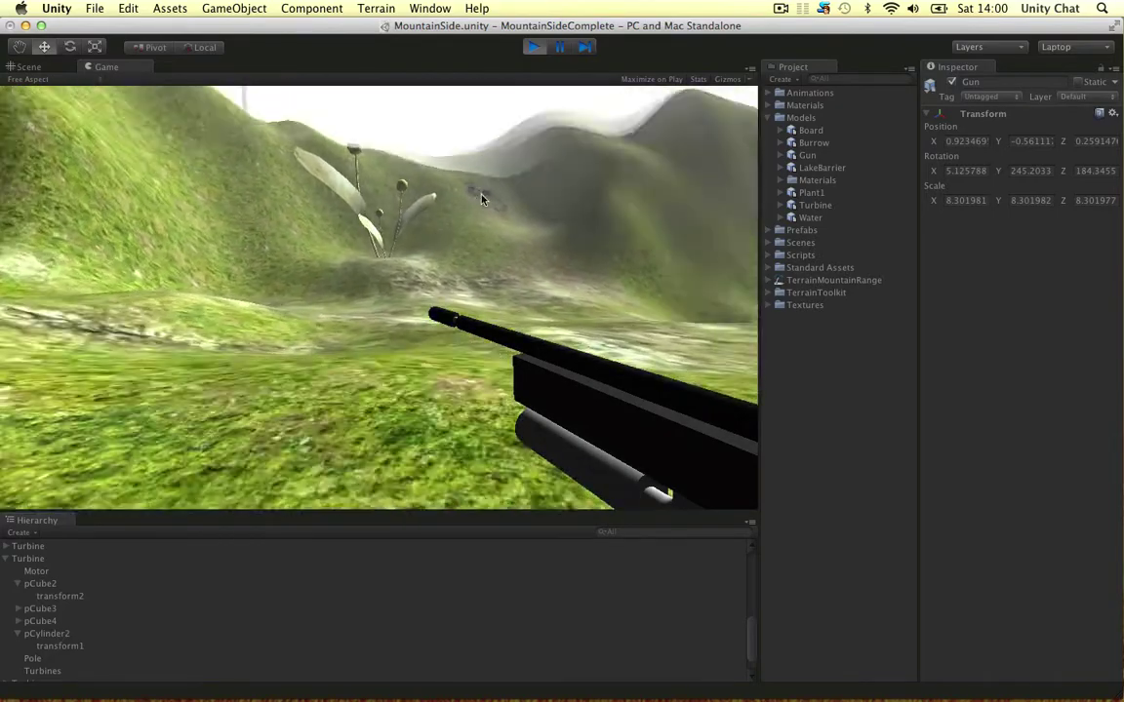
pyautogui.press('w')
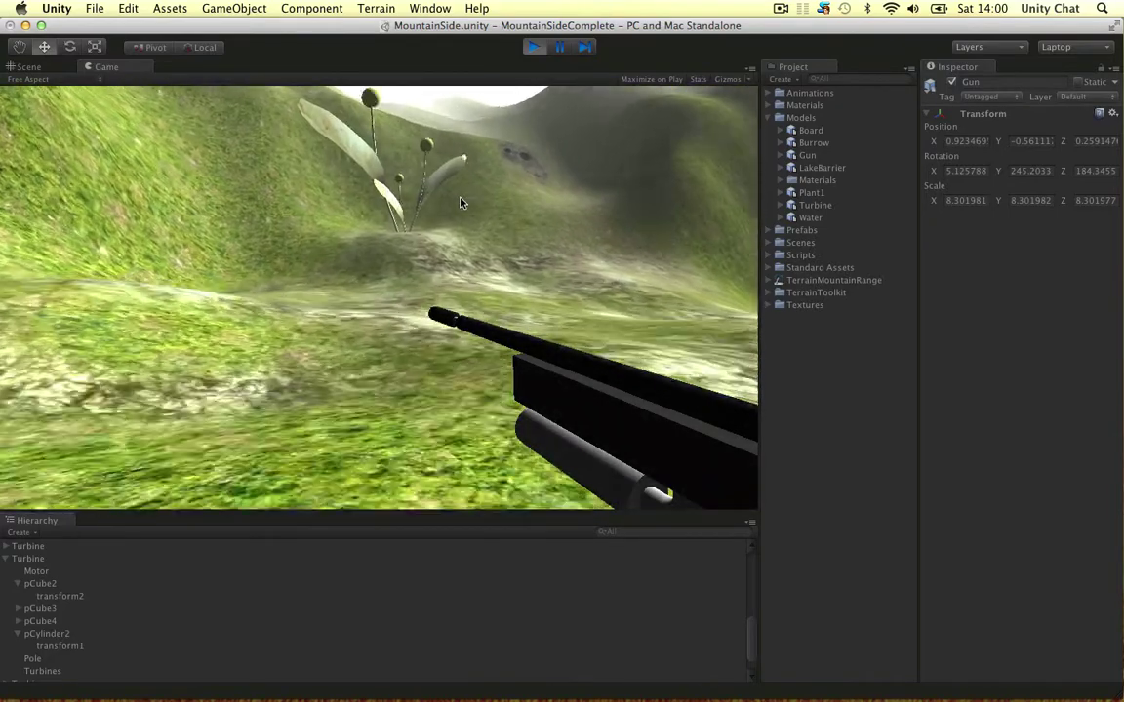
pyautogui.press('w')
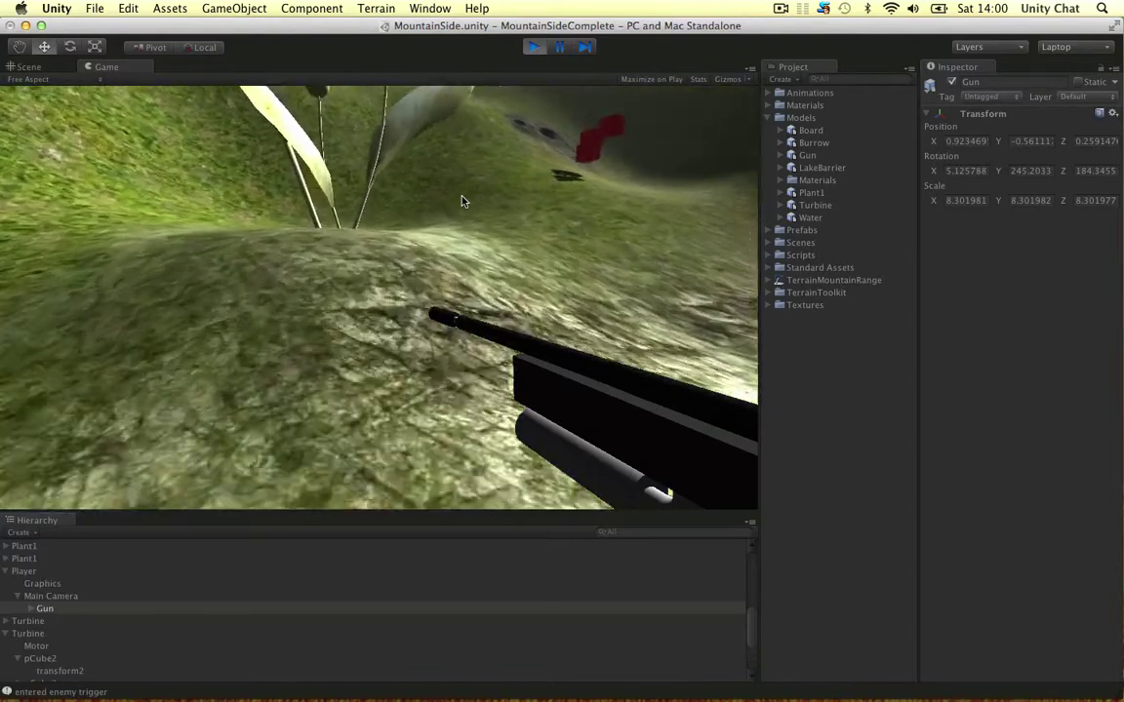
pyautogui.press('w')
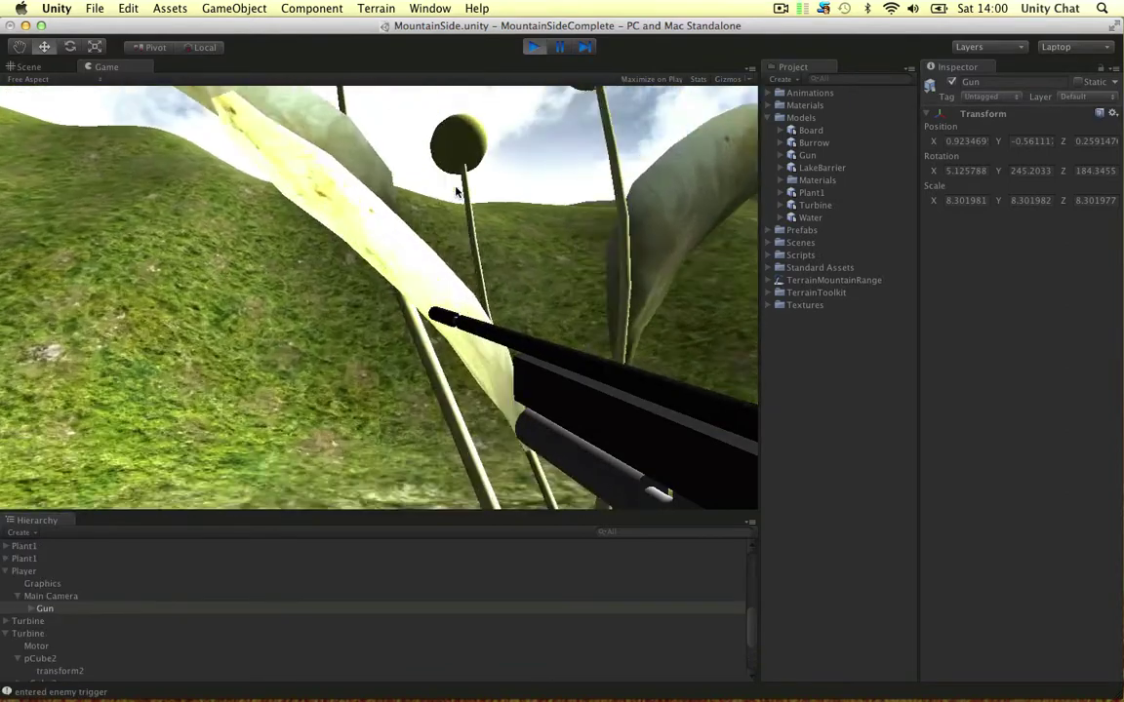
pyautogui.press('w')
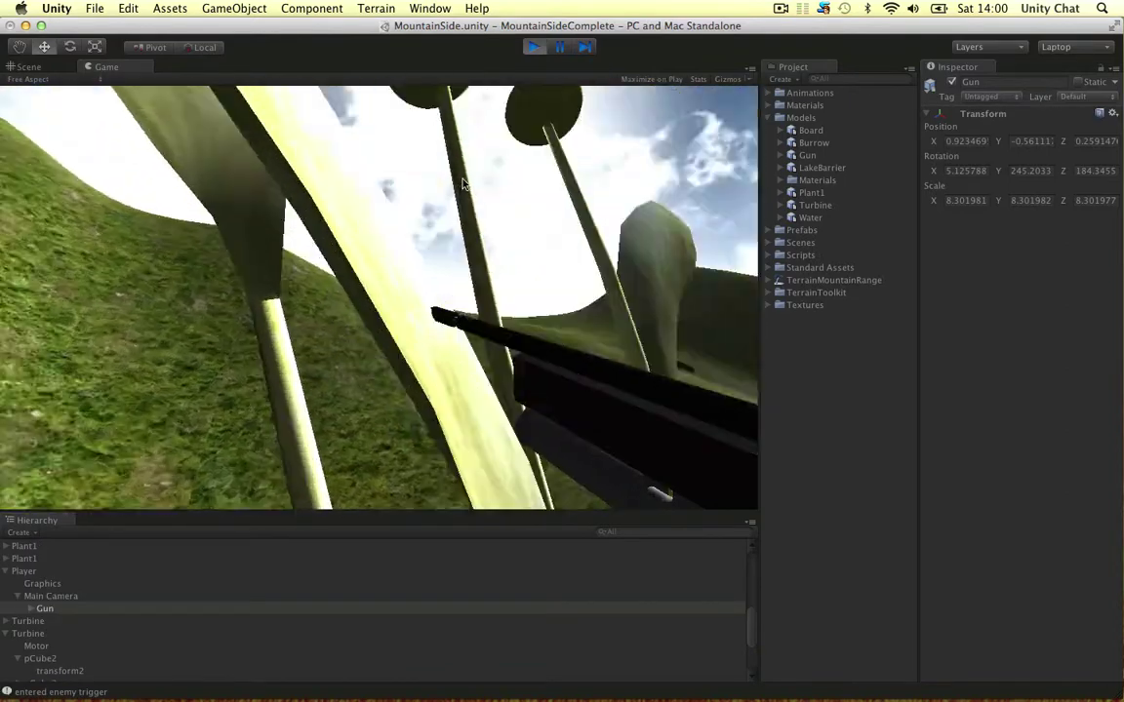
pyautogui.press('w')
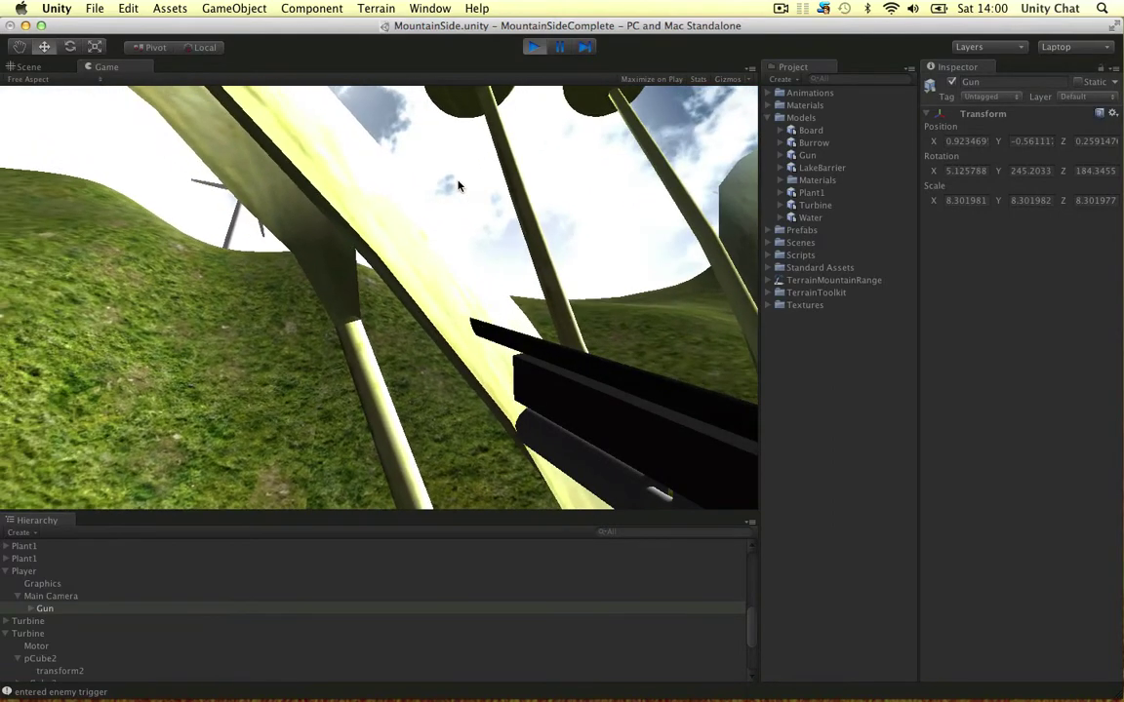
pyautogui.press('w')
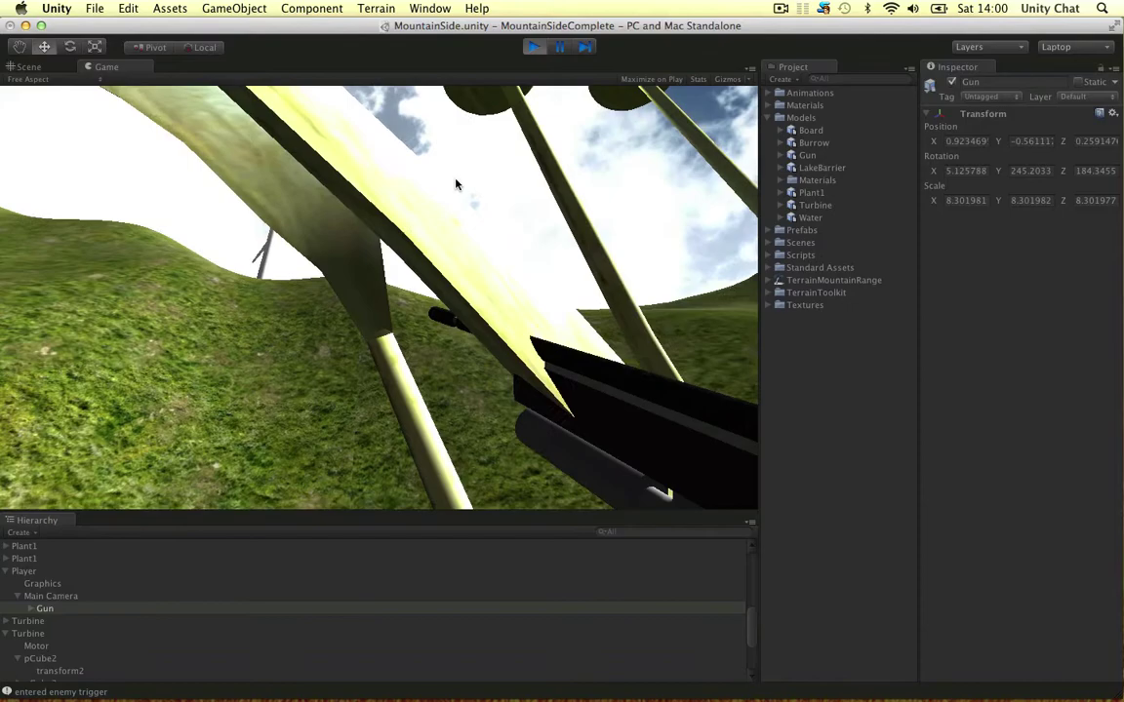
pyautogui.press('w')
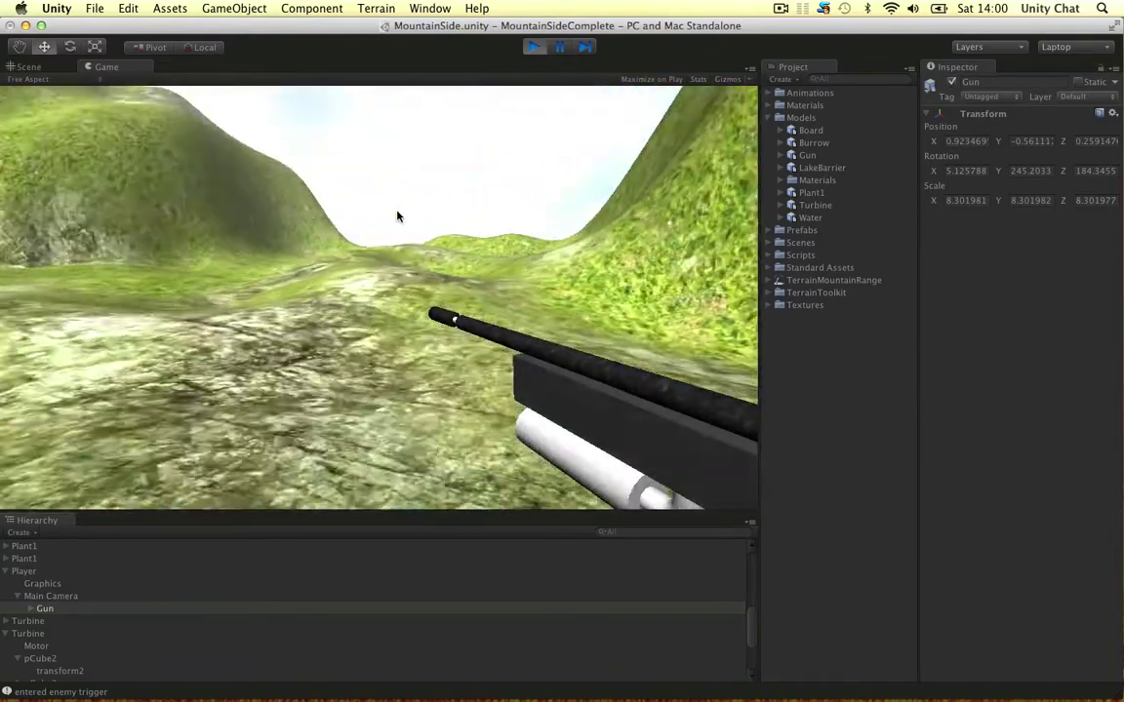
pyautogui.press('w')
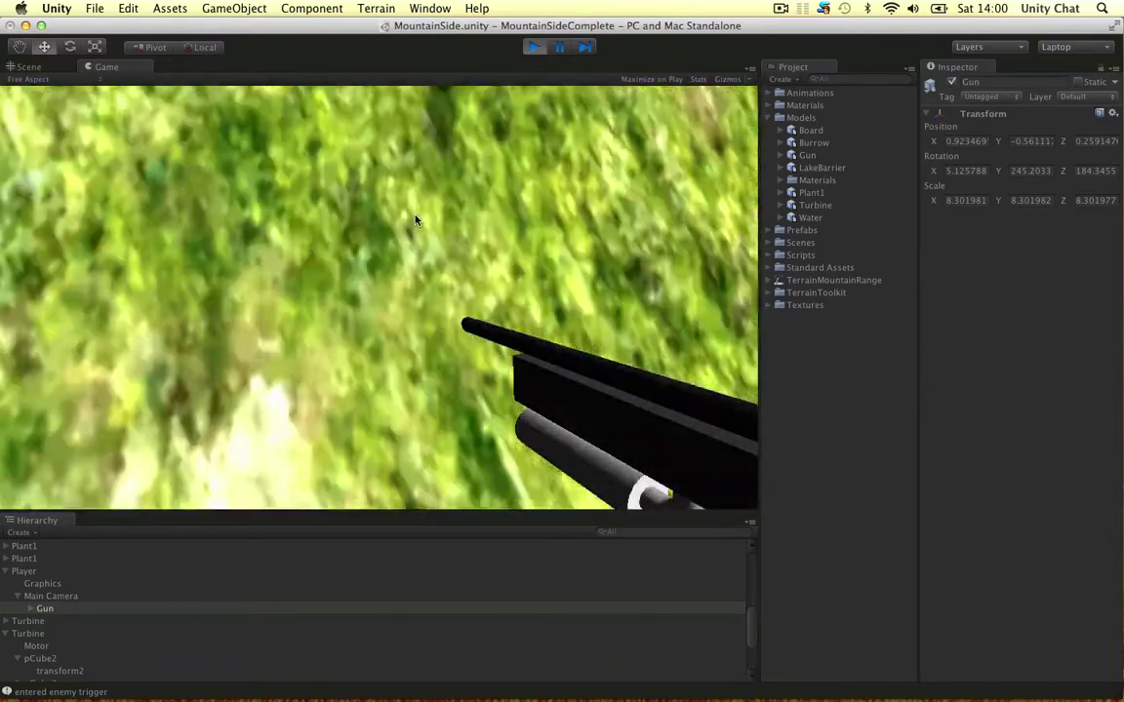
pyautogui.press('w')
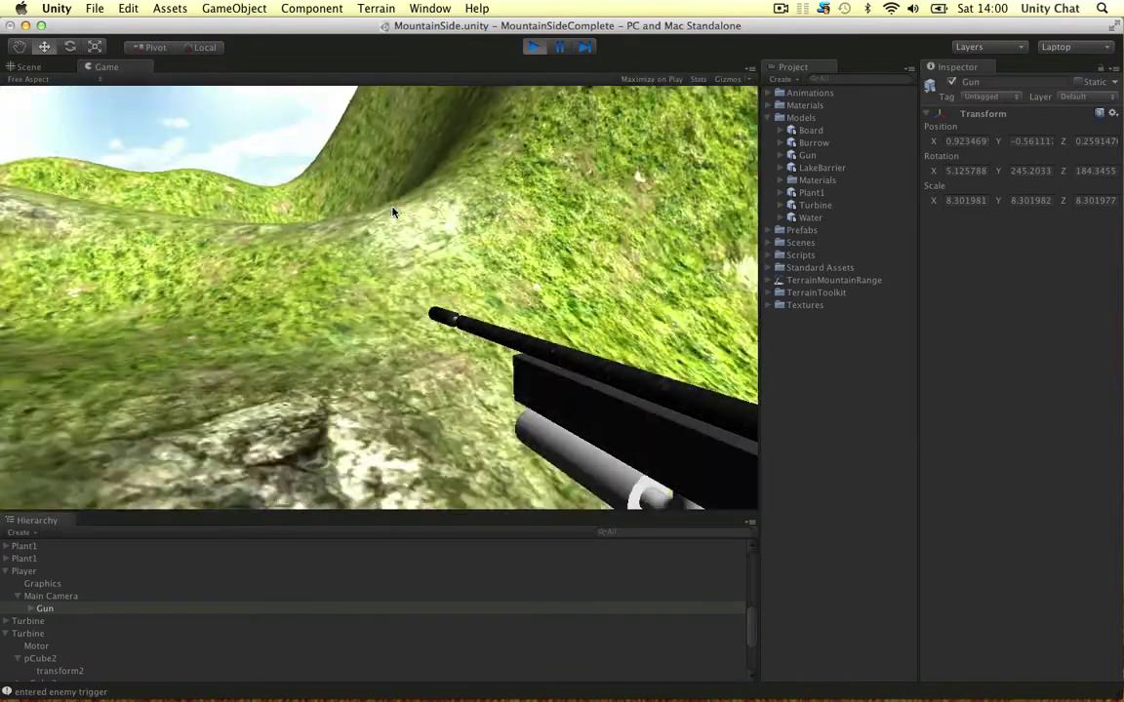
pyautogui.press('w')
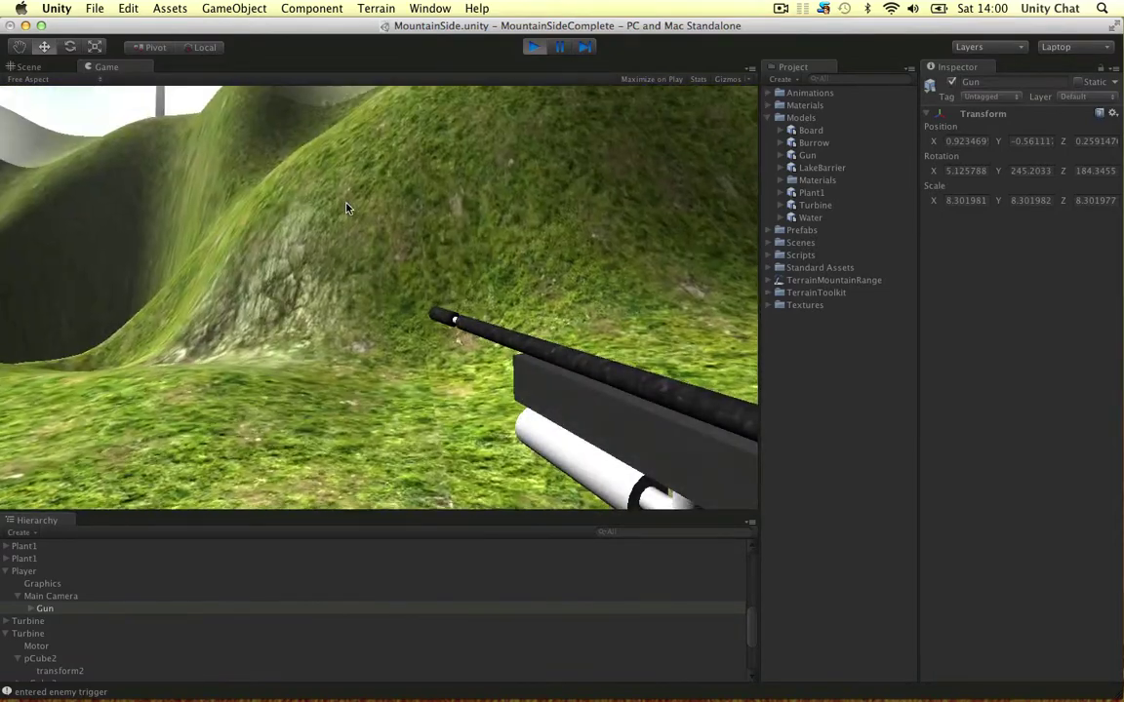
pyautogui.press('w')
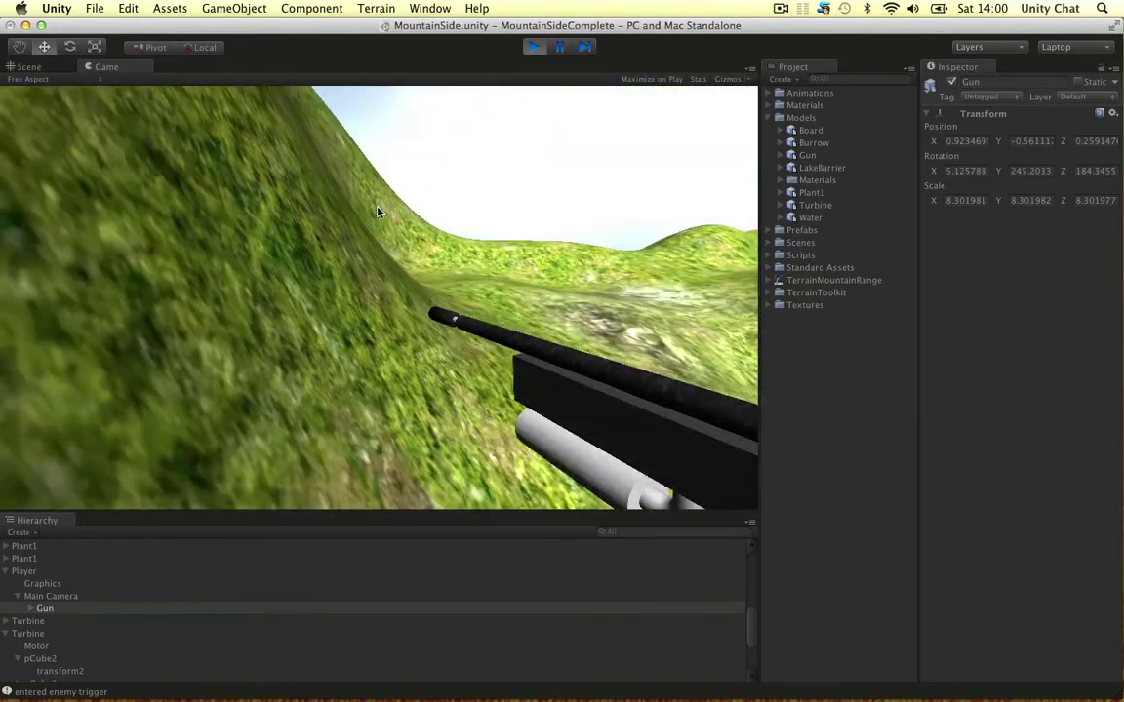
pyautogui.press('w')
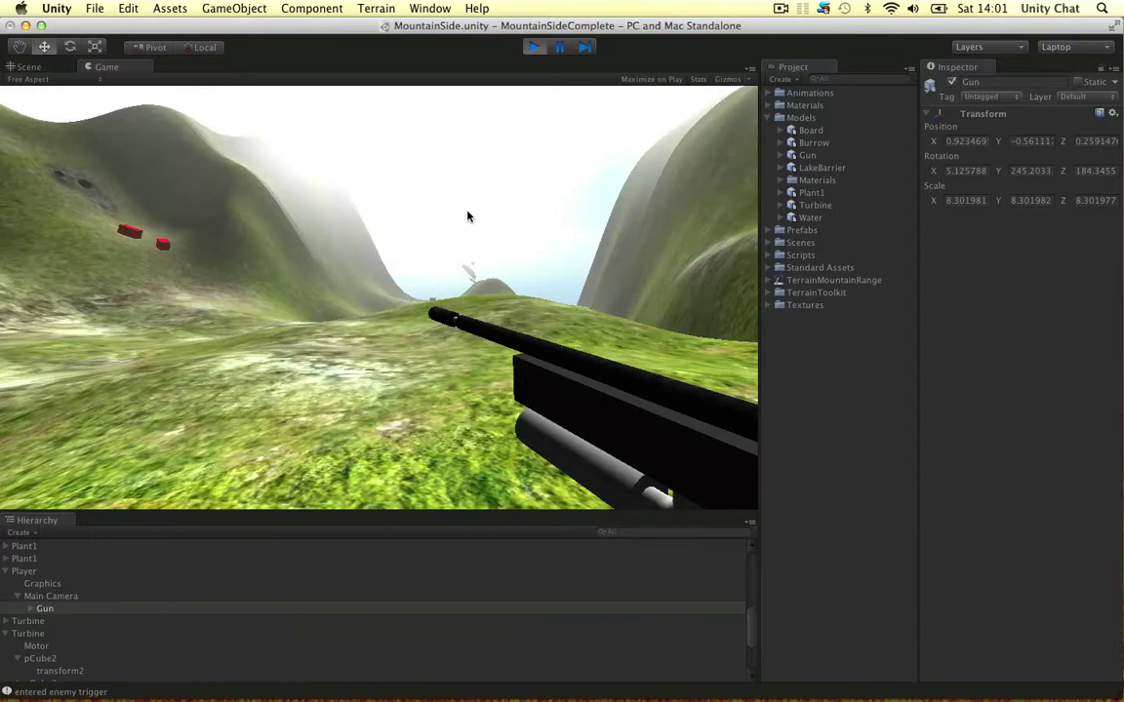
pyautogui.press('w')
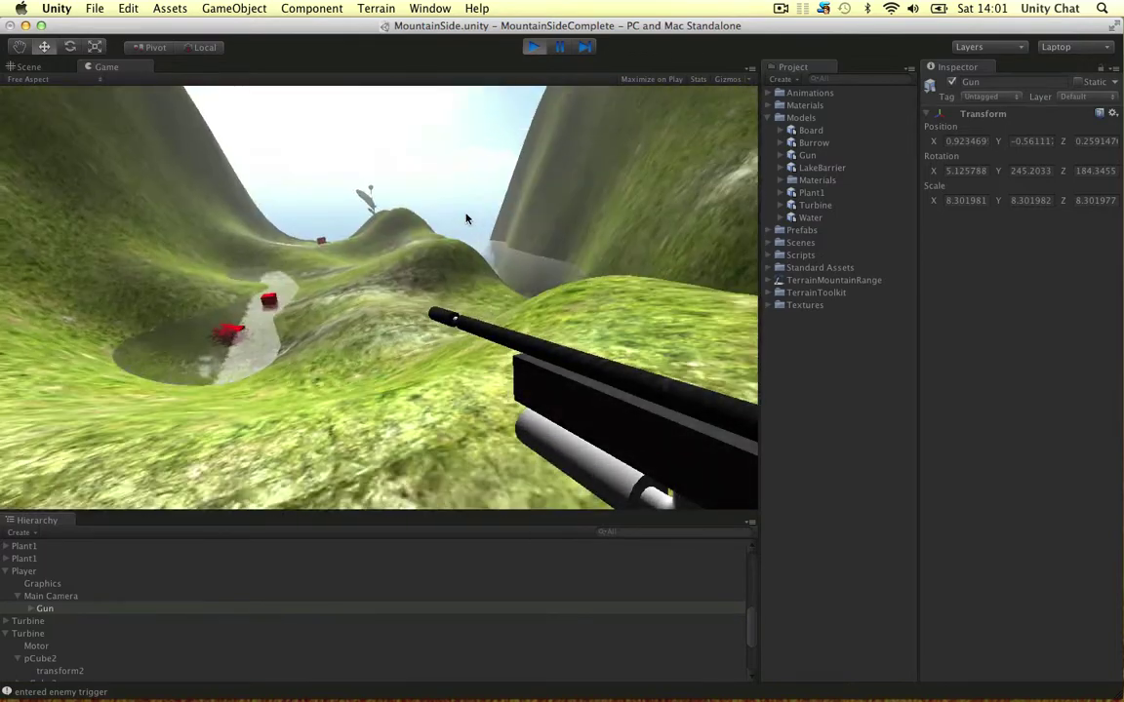
pyautogui.press('w')
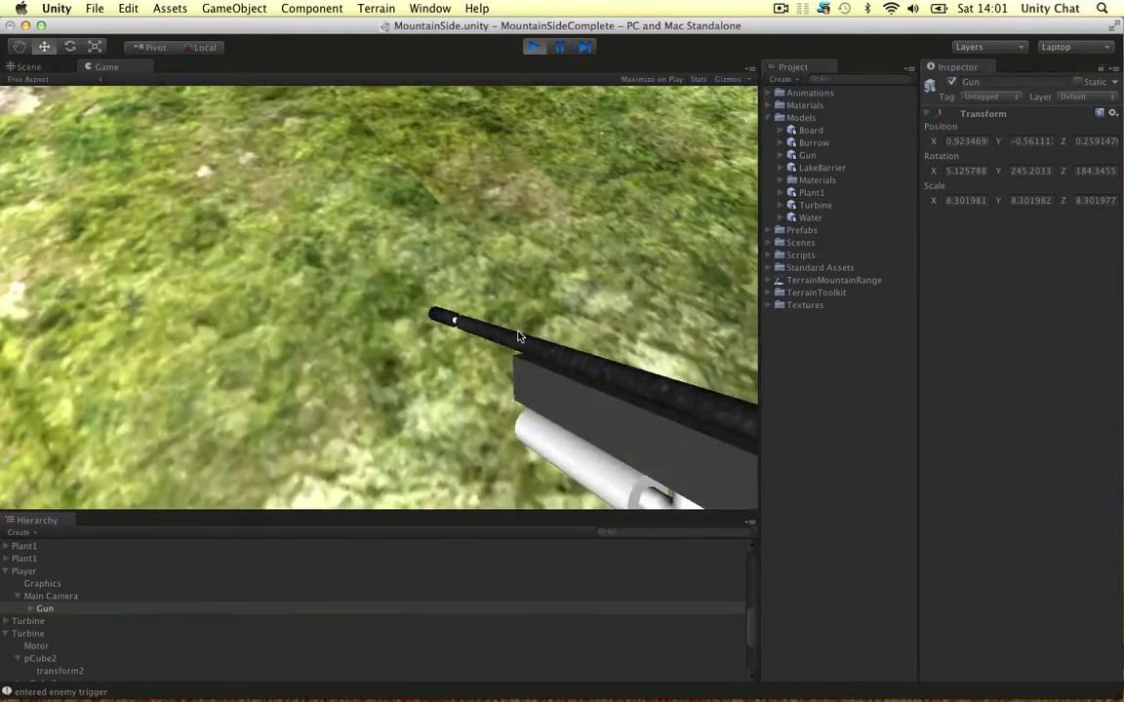
pyautogui.press('w')
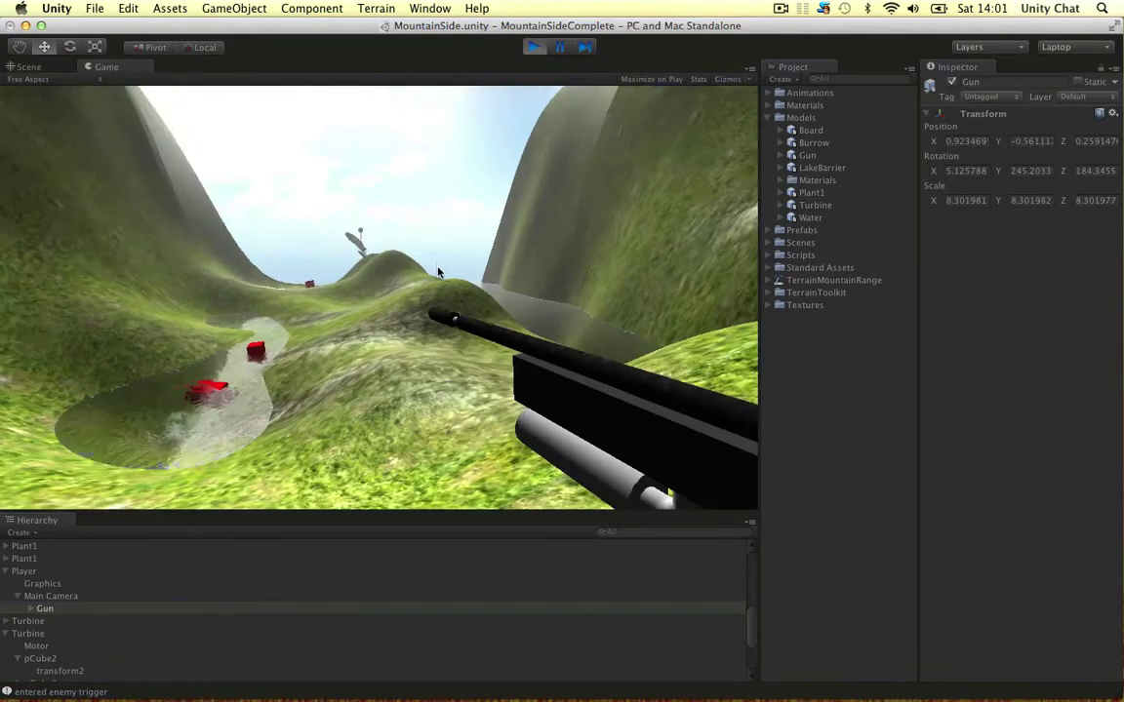
pyautogui.press('w')
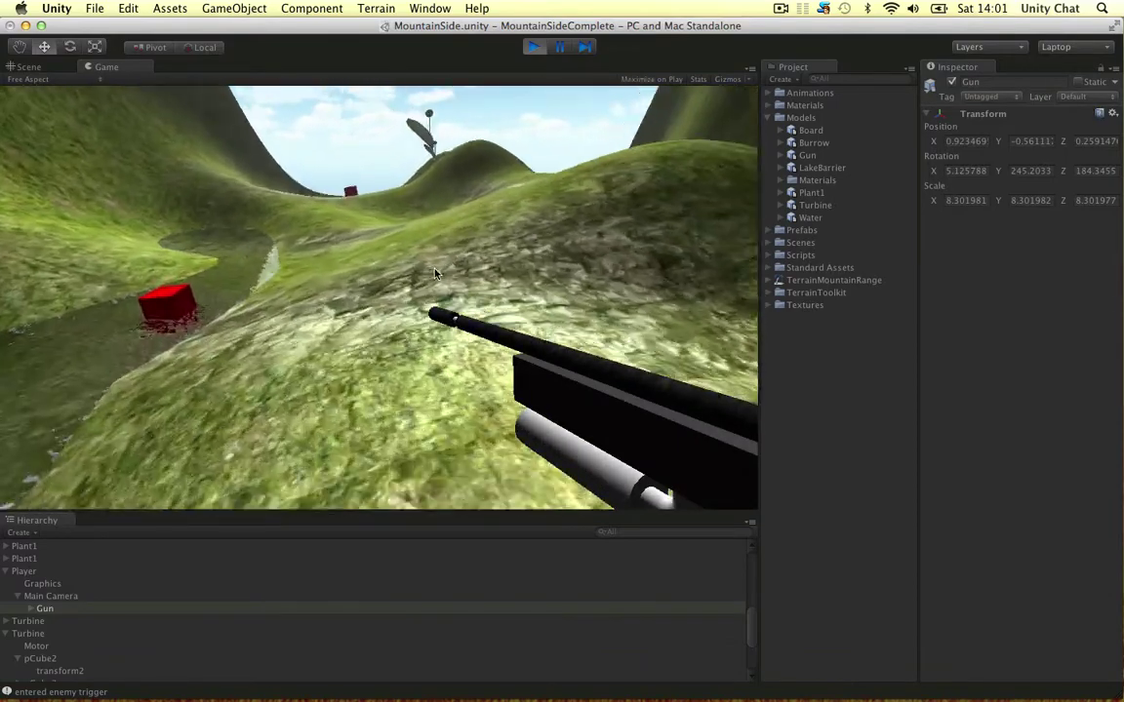
pyautogui.press('w')
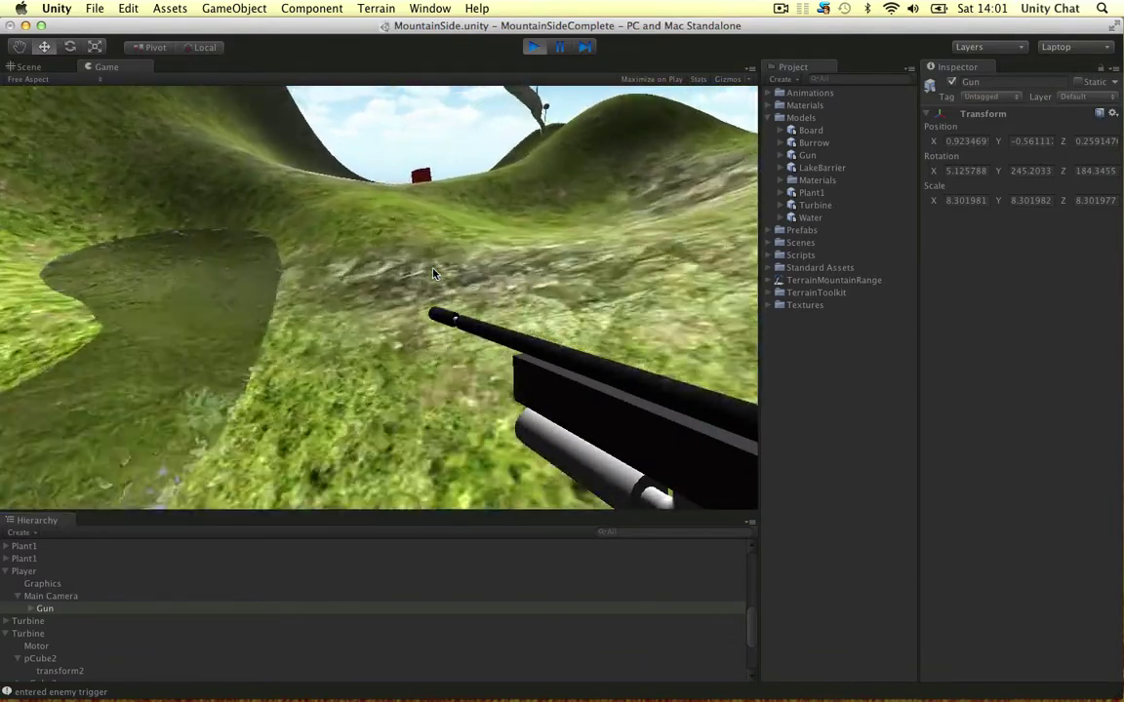
pyautogui.press('w')
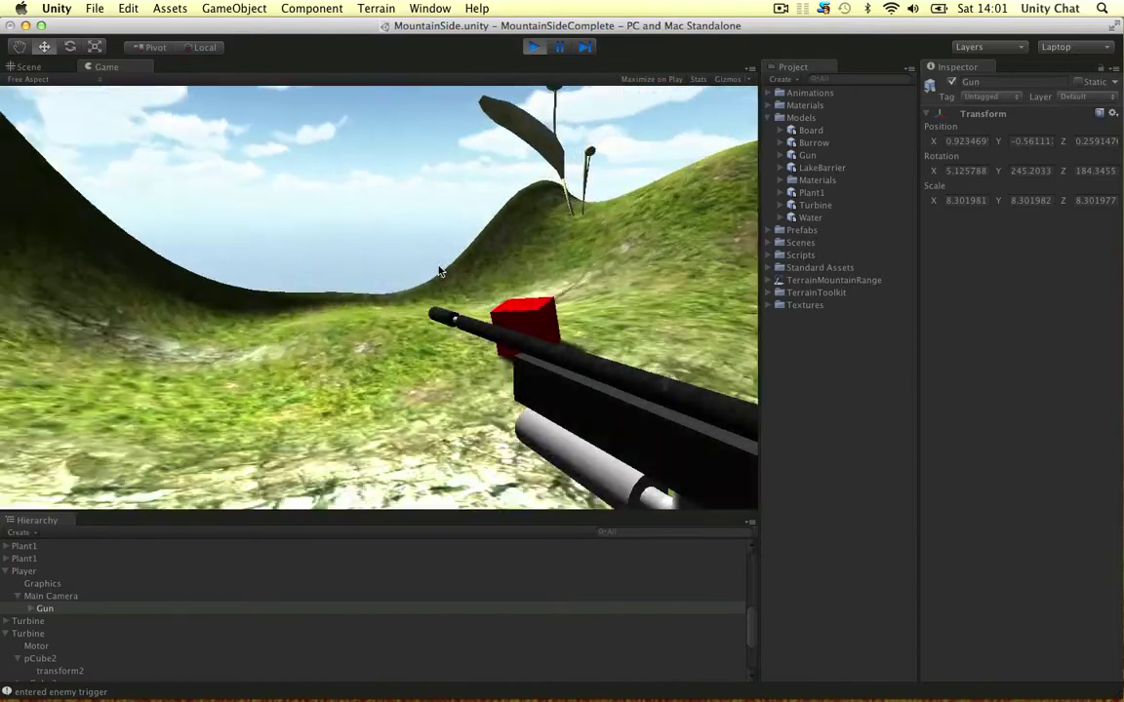
pyautogui.press('w')
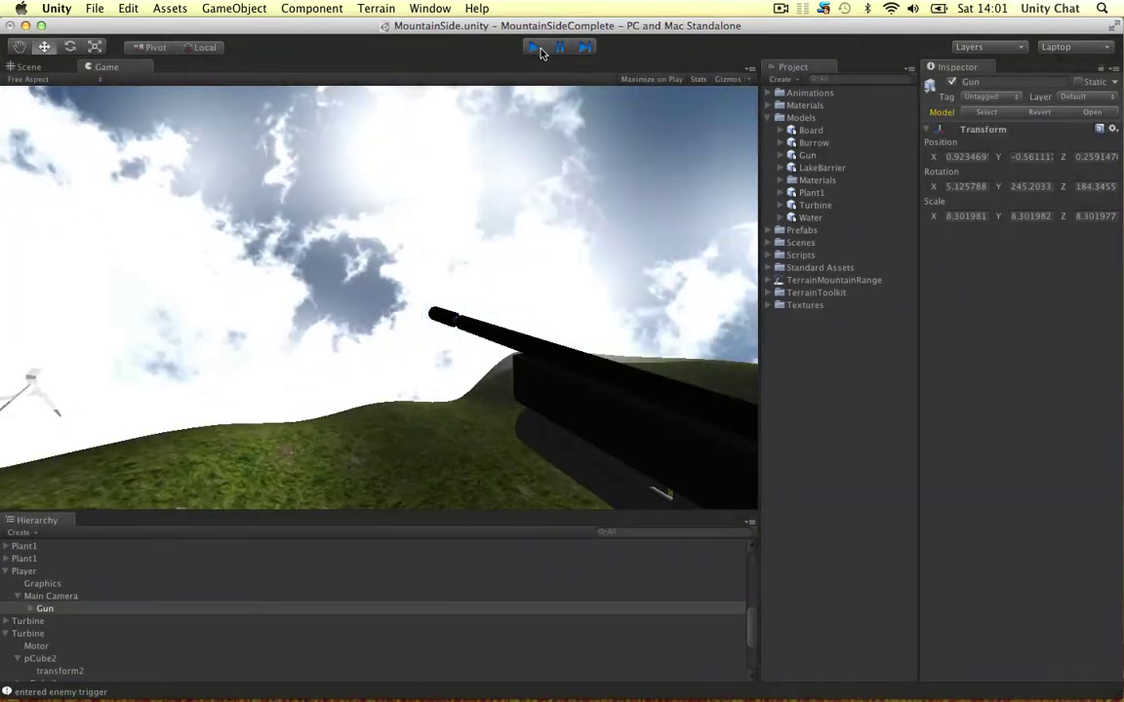
pyautogui.click(533, 47)
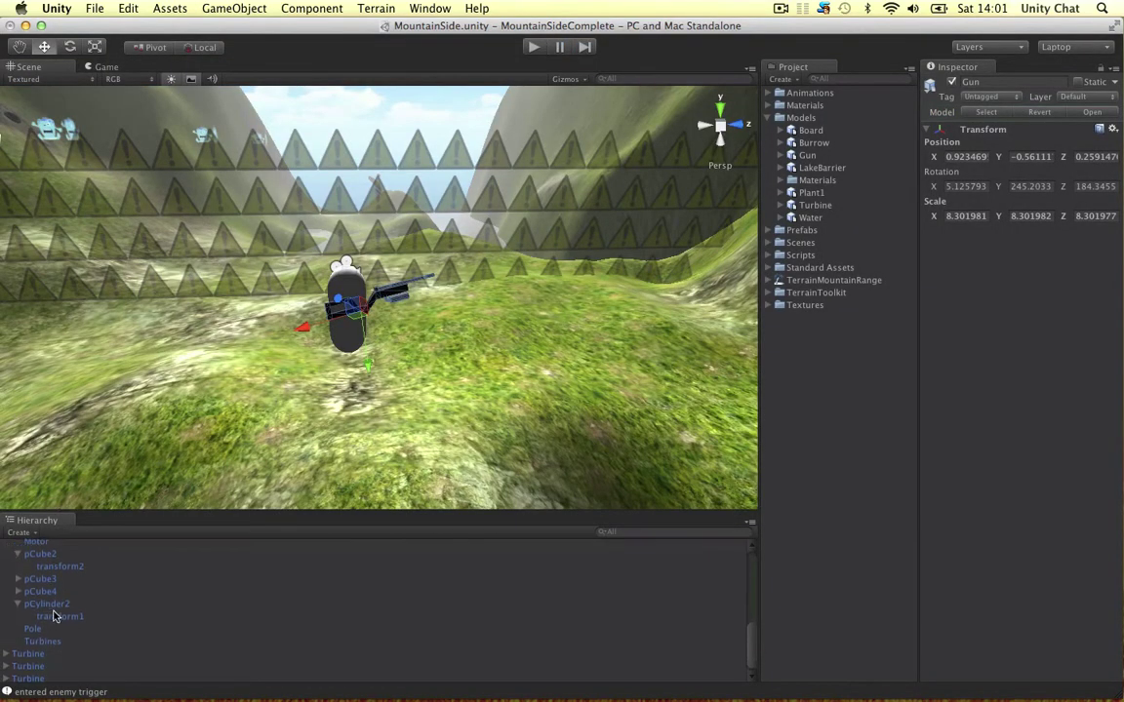
# - Select the player's Main Camera and run the scene in play mode
pyautogui.scroll(1, 43, 600)
pyautogui.click(54, 586)
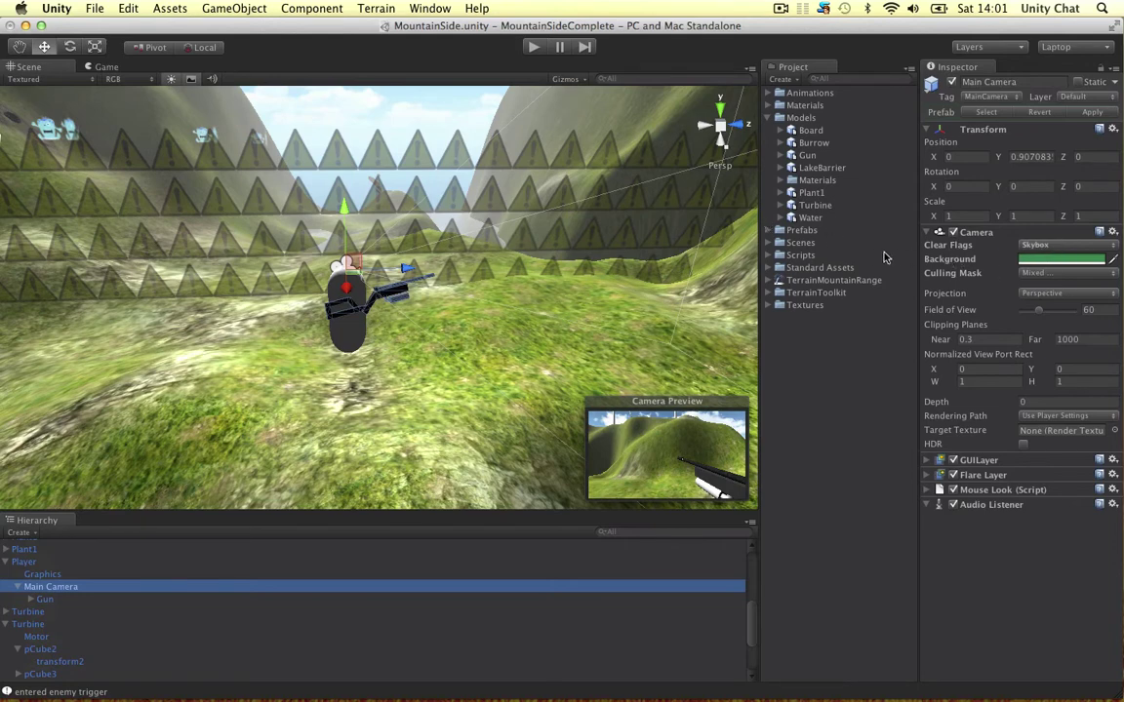
pyautogui.click(532, 47)
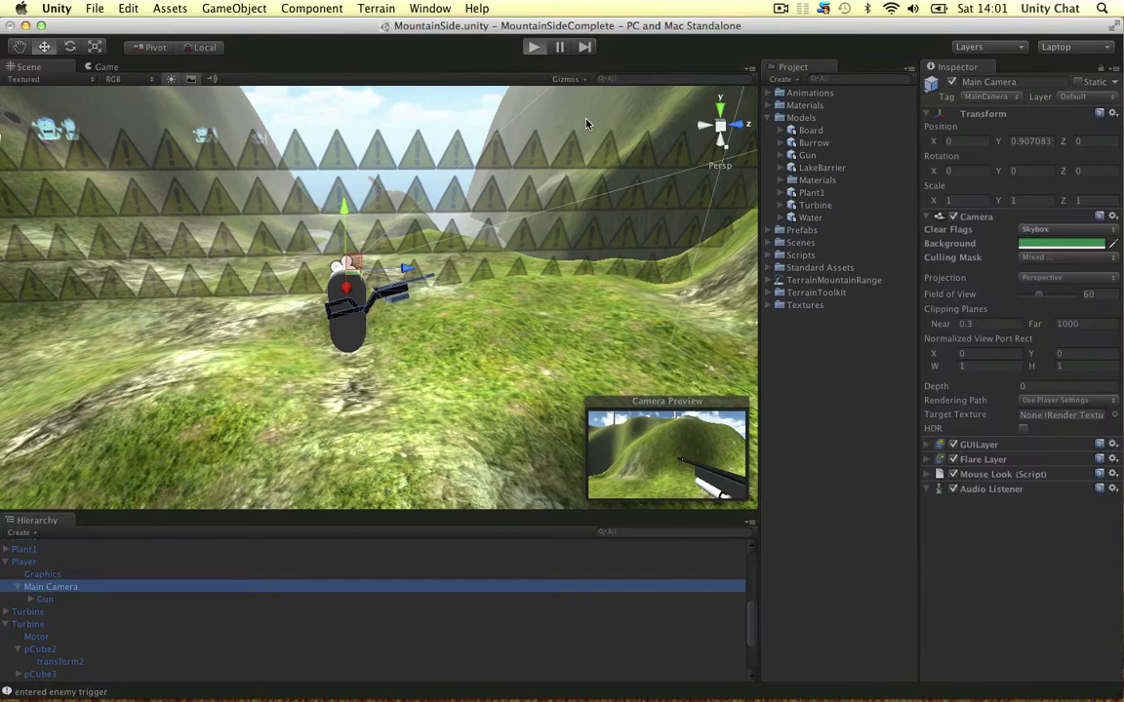
pyautogui.press('super+p')
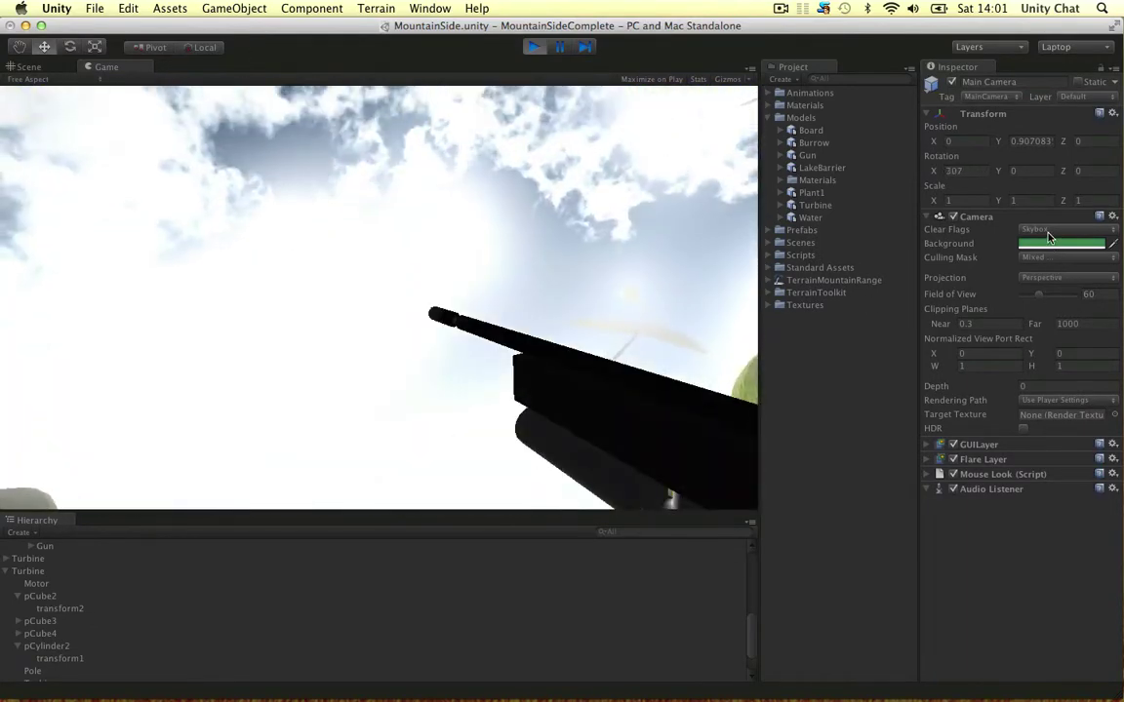
# - Set the Main Camera's Clear Flags to Solid Color and its background color to blue
pyautogui.click(1049, 231)
pyautogui.click(1050, 244)
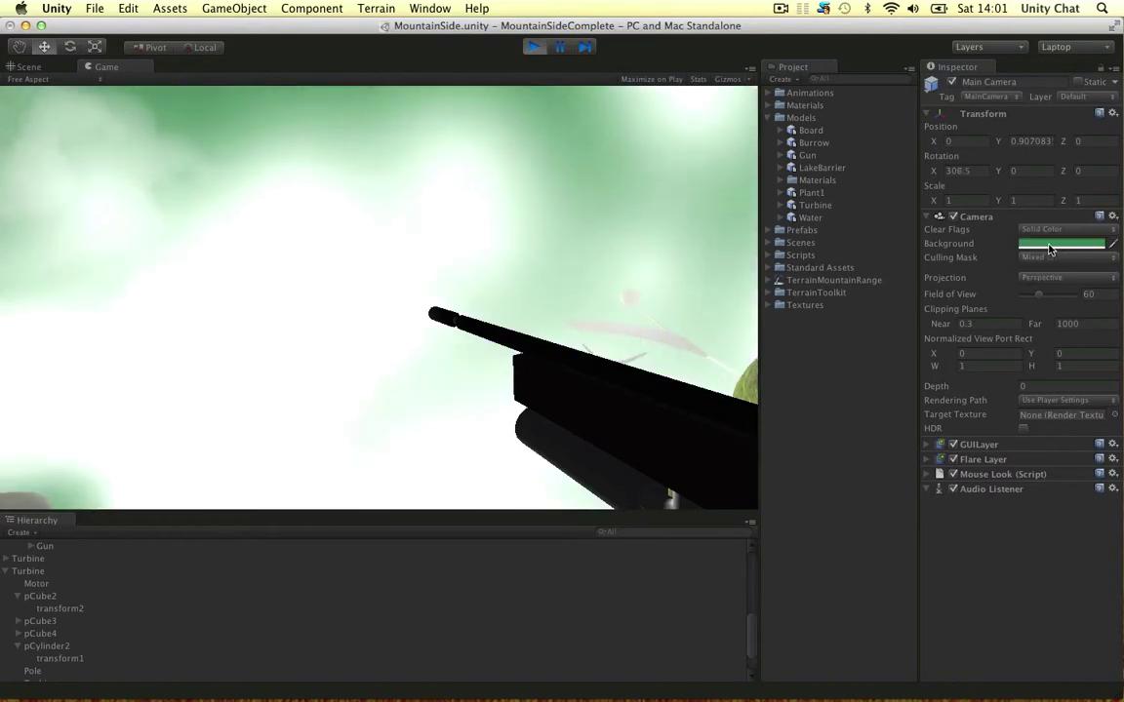
pyautogui.click(1050, 249)
pyautogui.moveTo(853, 293); pyautogui.dragTo(855, 279)
pyautogui.click(494, 199)
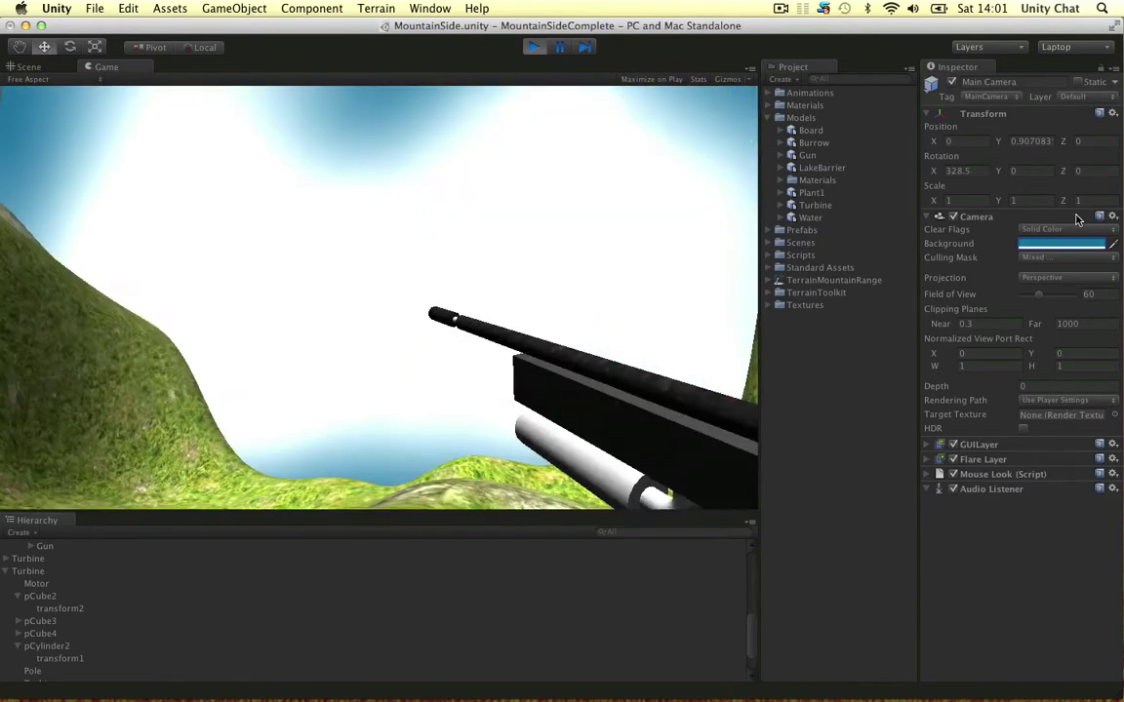
# - Set the Main Camera's Clear Flags to Depth only and walk the player through the valley to check the rendering
pyautogui.click(1061, 230)
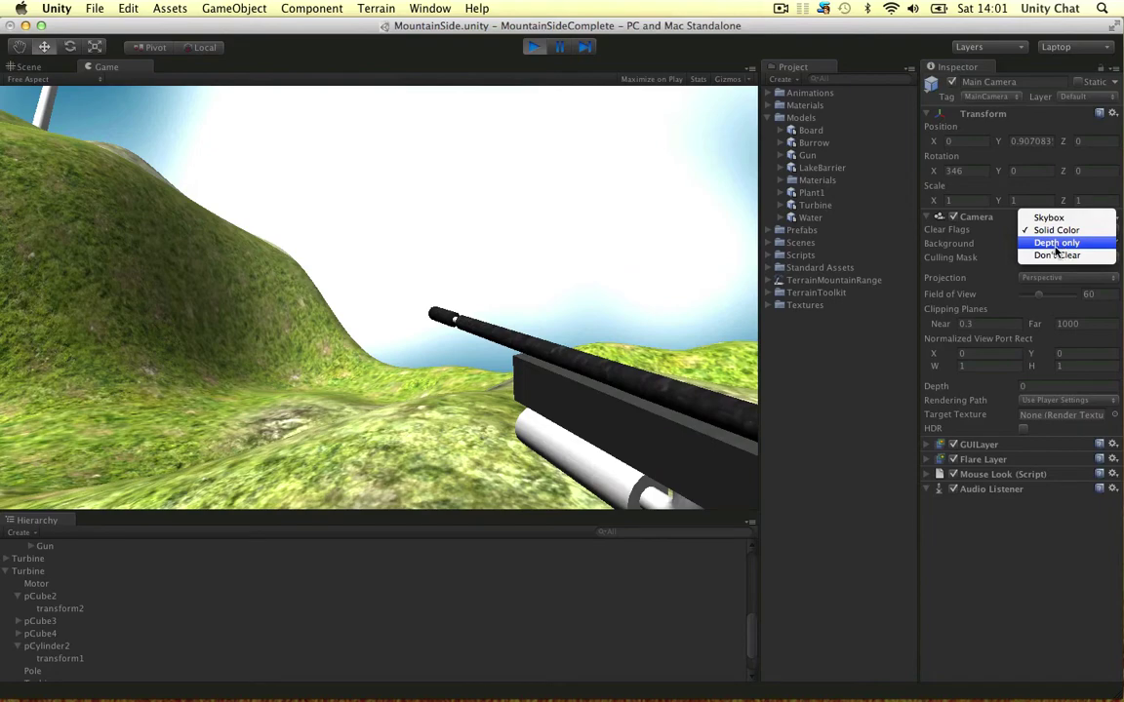
pyautogui.click(1056, 244)
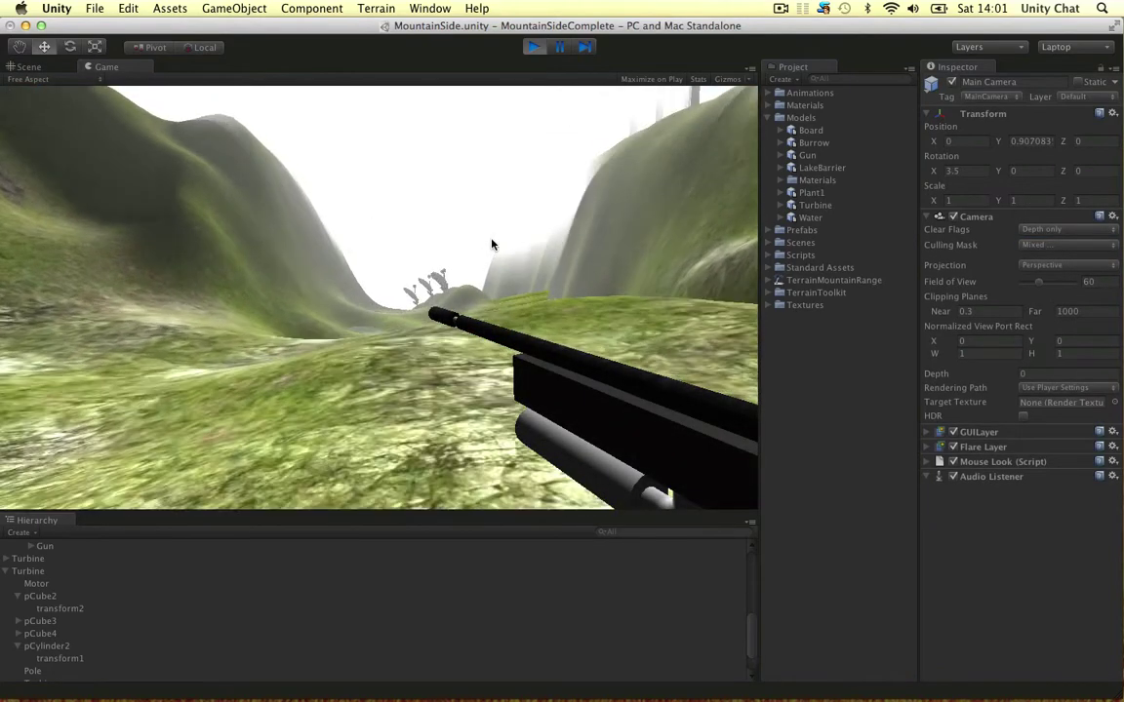
pyautogui.press('w')
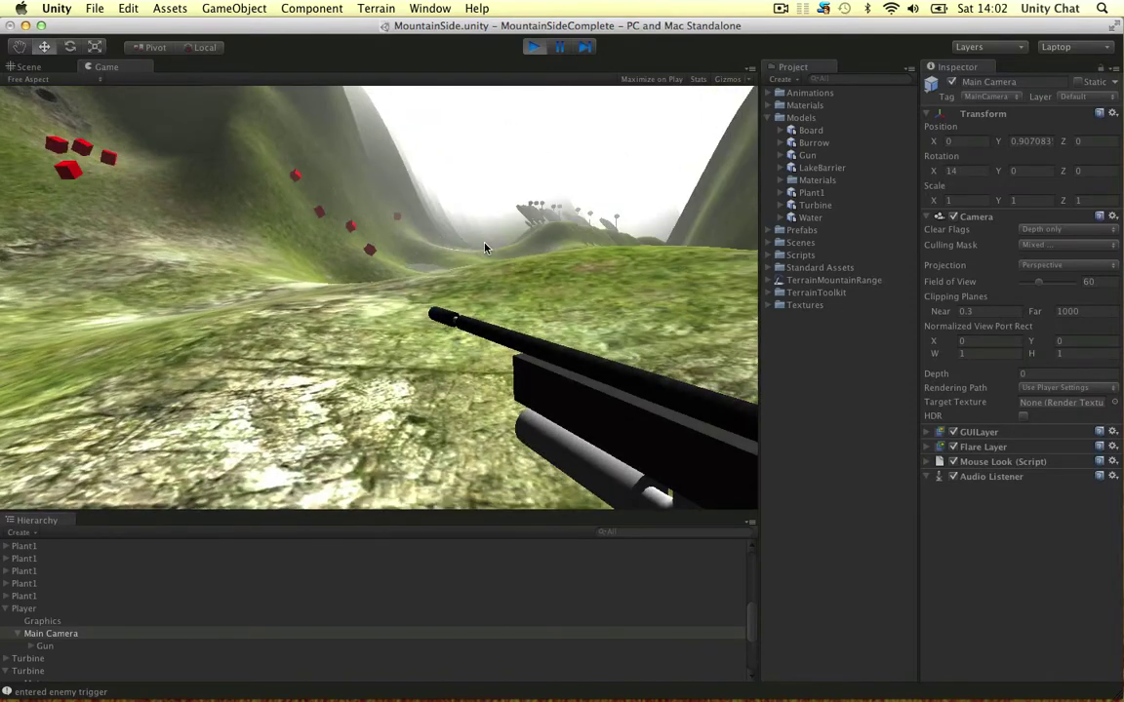
pyautogui.press('w')
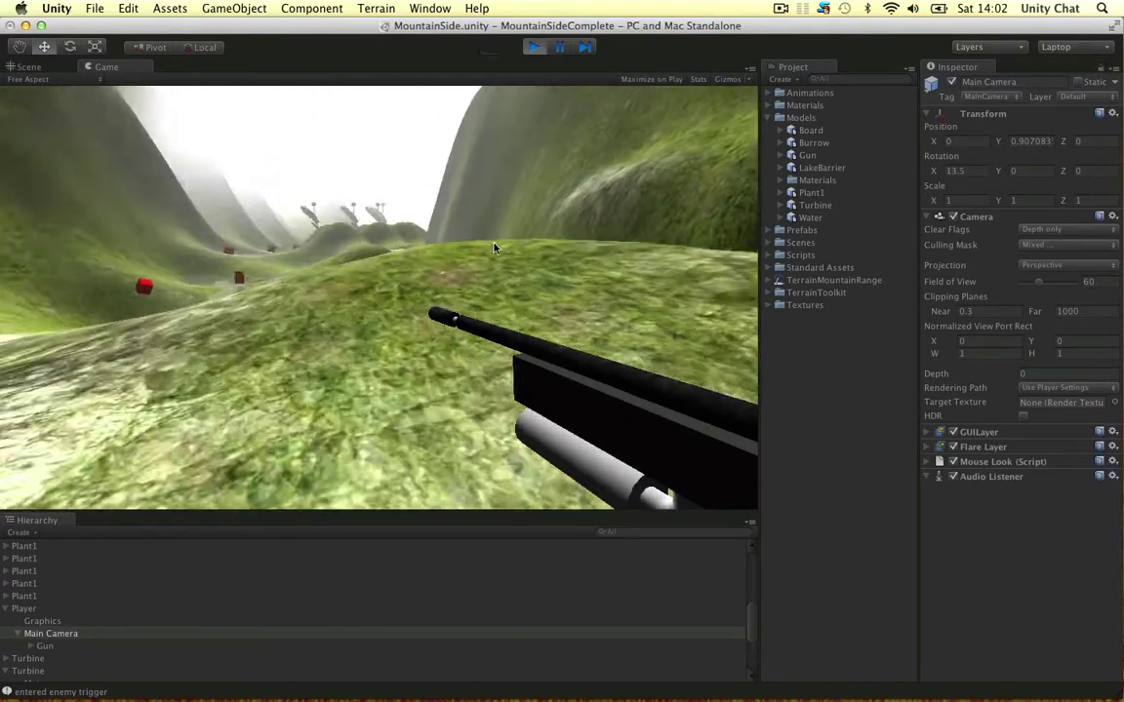
pyautogui.press('w')
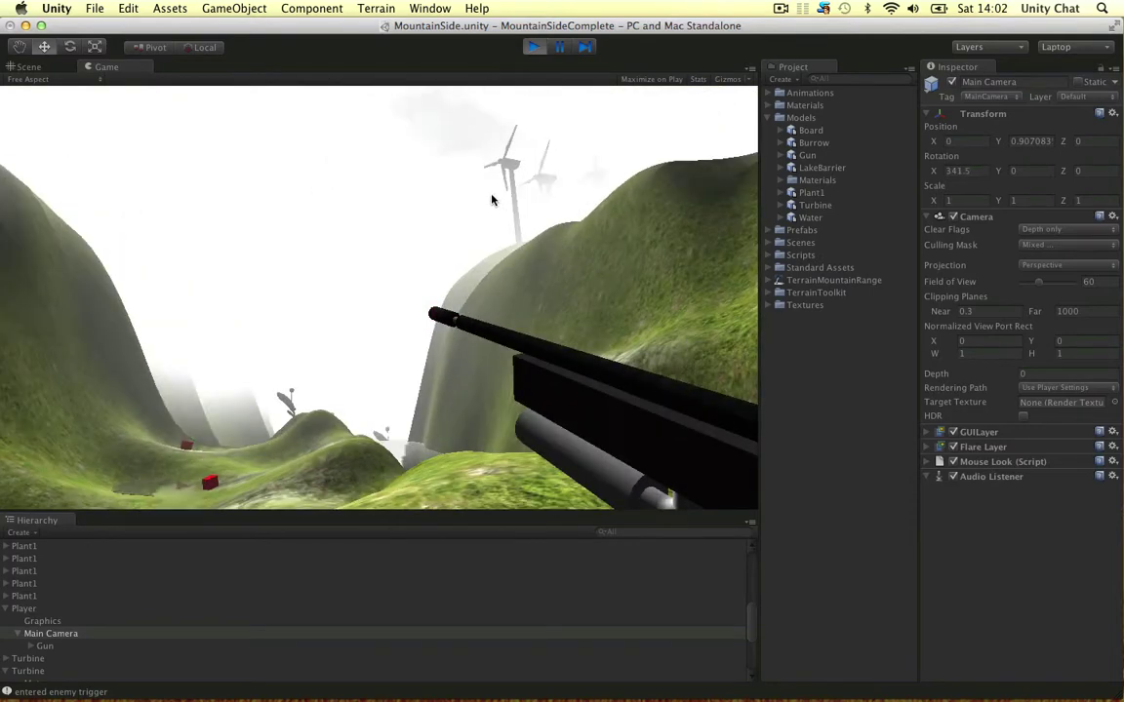
pyautogui.press('w')
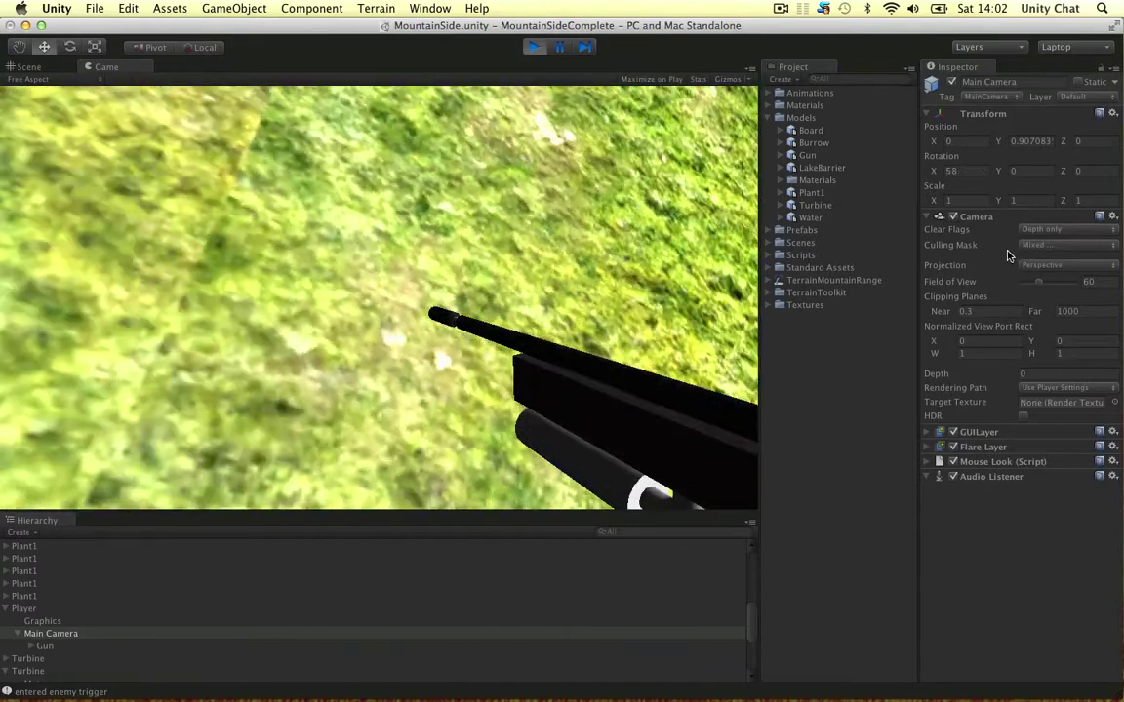
# - Set the Main Camera's Clear Flags to Don't Clear, check how the gun and scenery render while moving, and stop play mode
pyautogui.click(1032, 247)
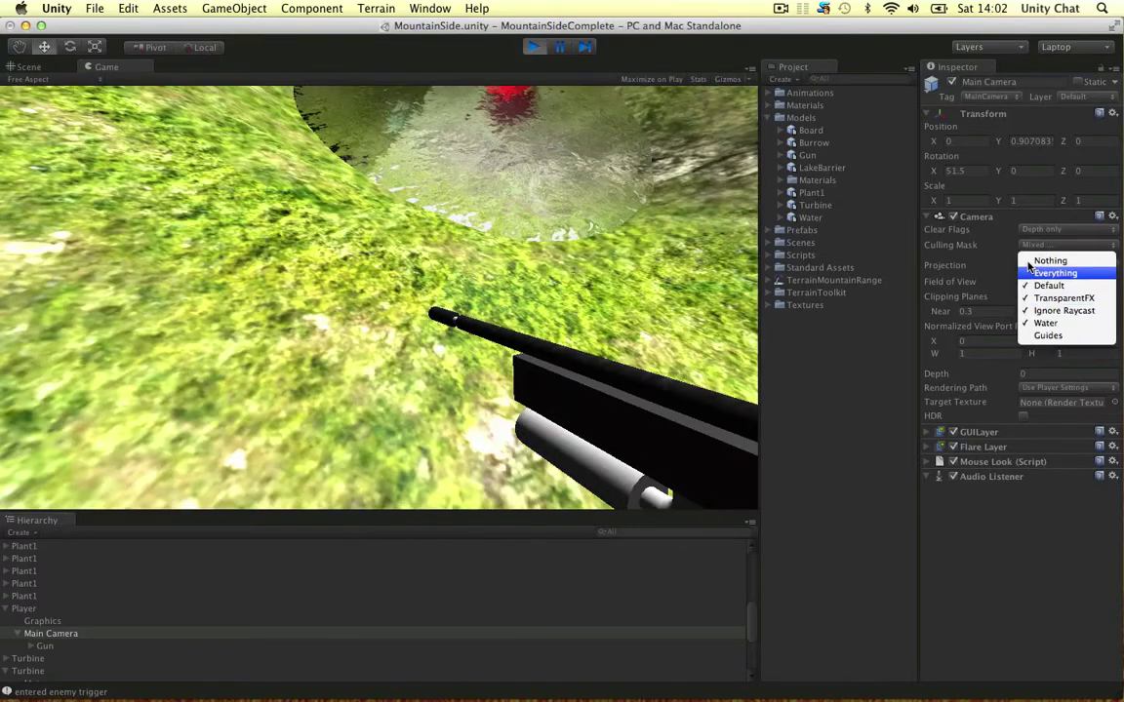
pyautogui.click(980, 255)
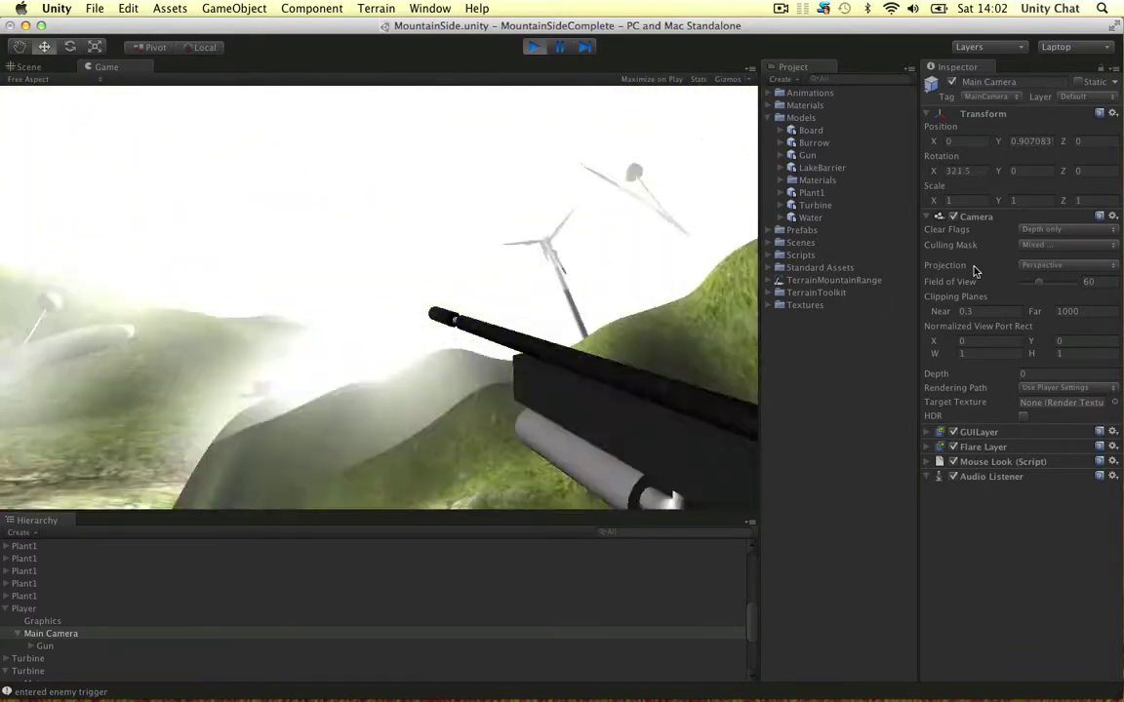
pyautogui.click(1038, 231)
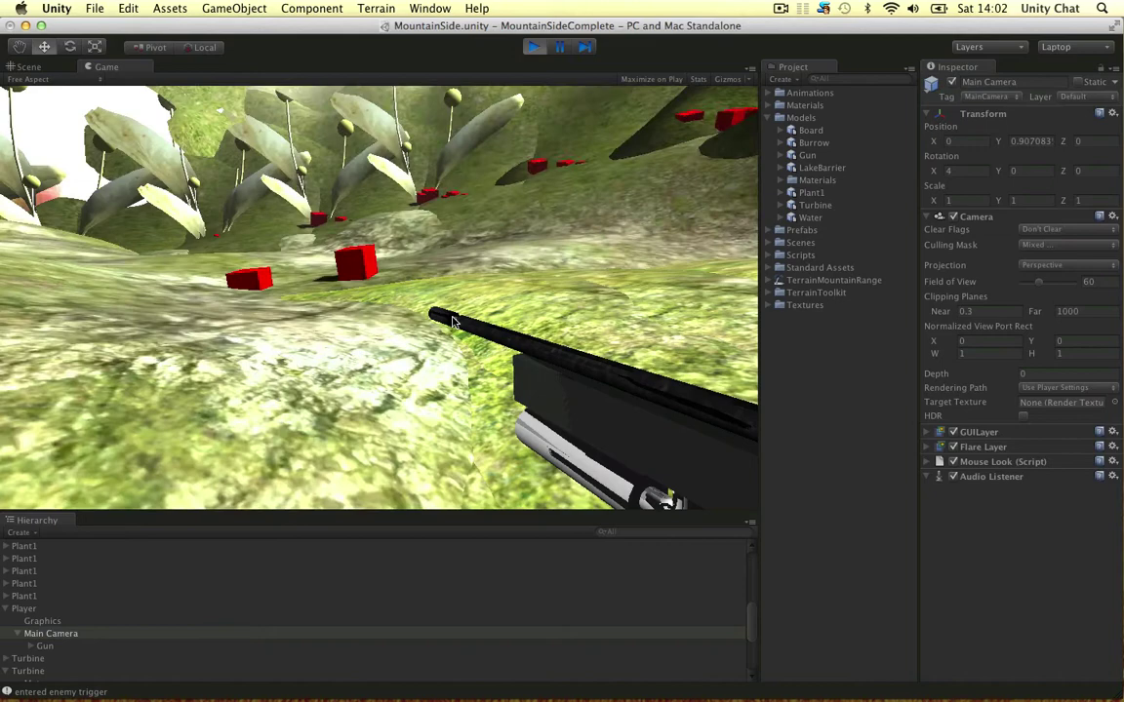
pyautogui.click(459, 264)
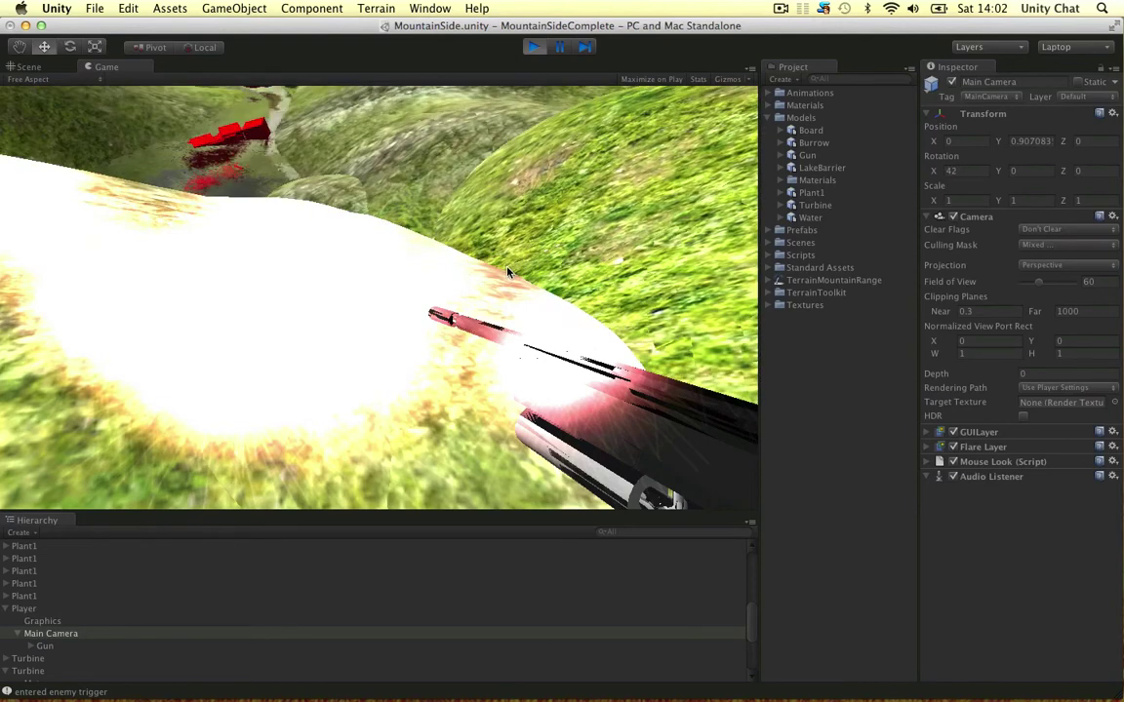
pyautogui.click(534, 47)
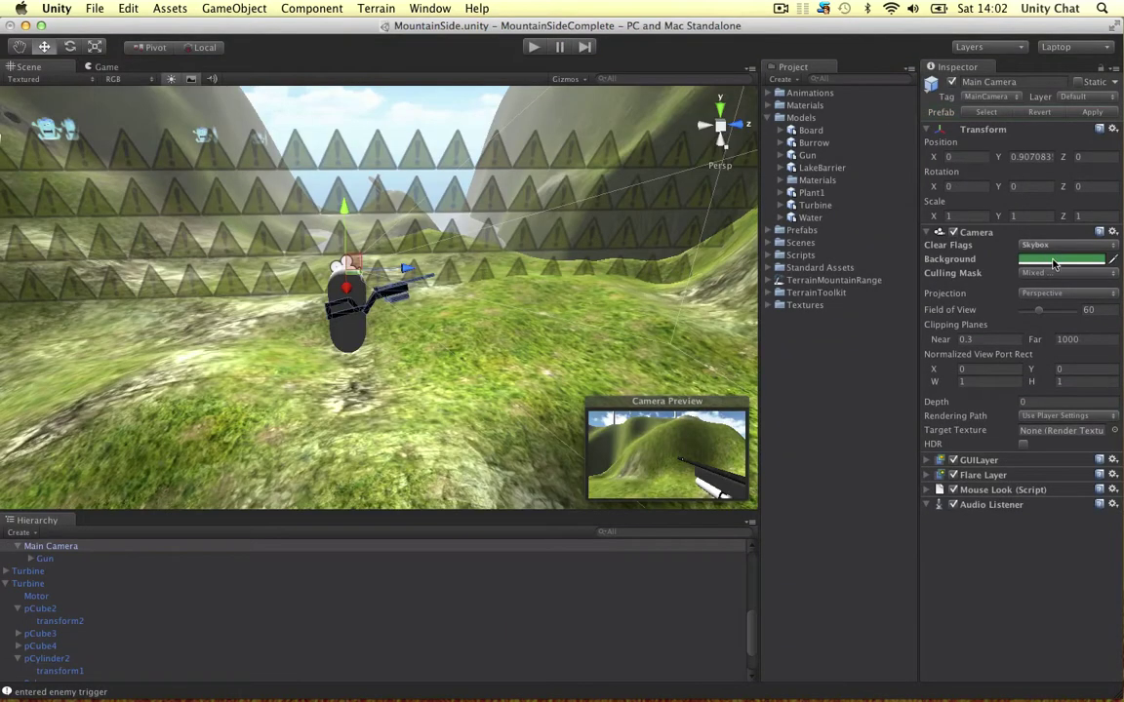
# - Change the Main Camera's background color from the color picker to blue
pyautogui.click(1053, 262)
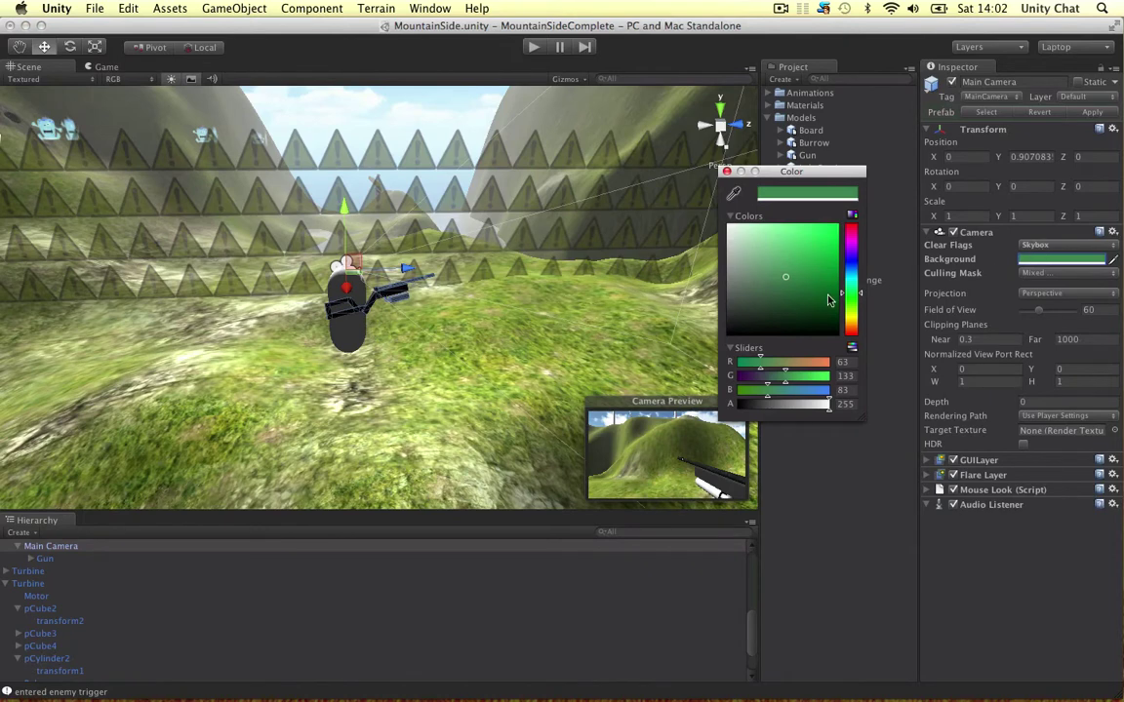
pyautogui.click(725, 172)
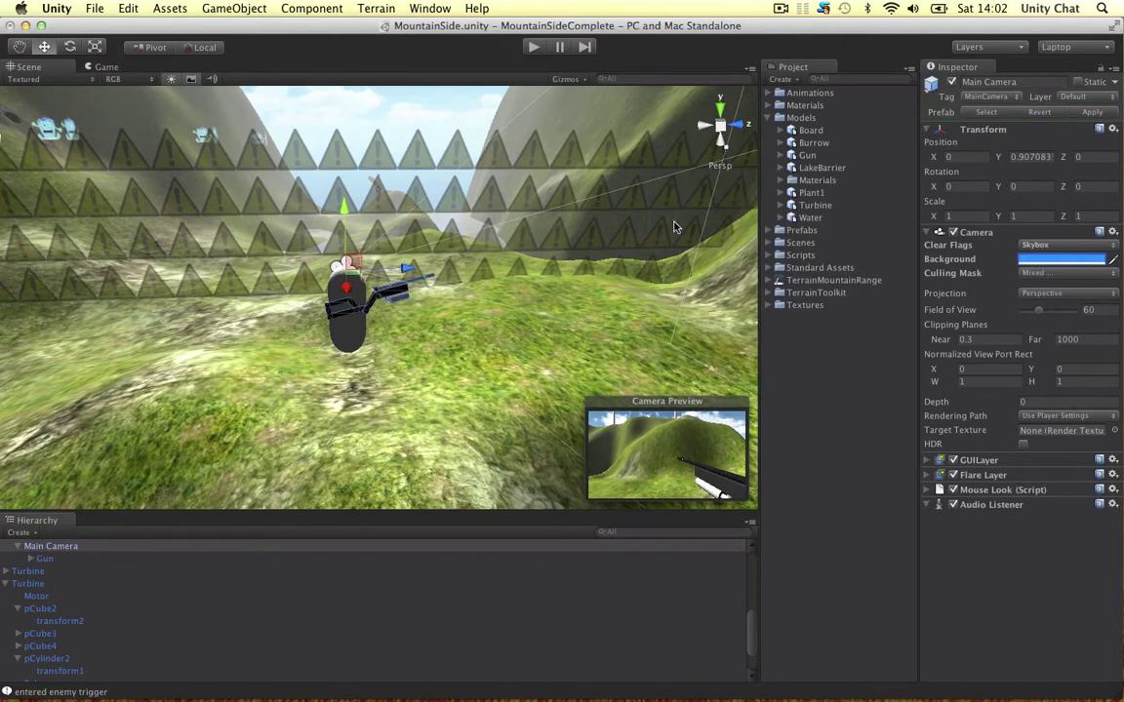
# - Playtest the scene with the Skybox clear flag, walking past the plants and slopes to examine the gun and sky, and stop play mode
pyautogui.click(495, 240)
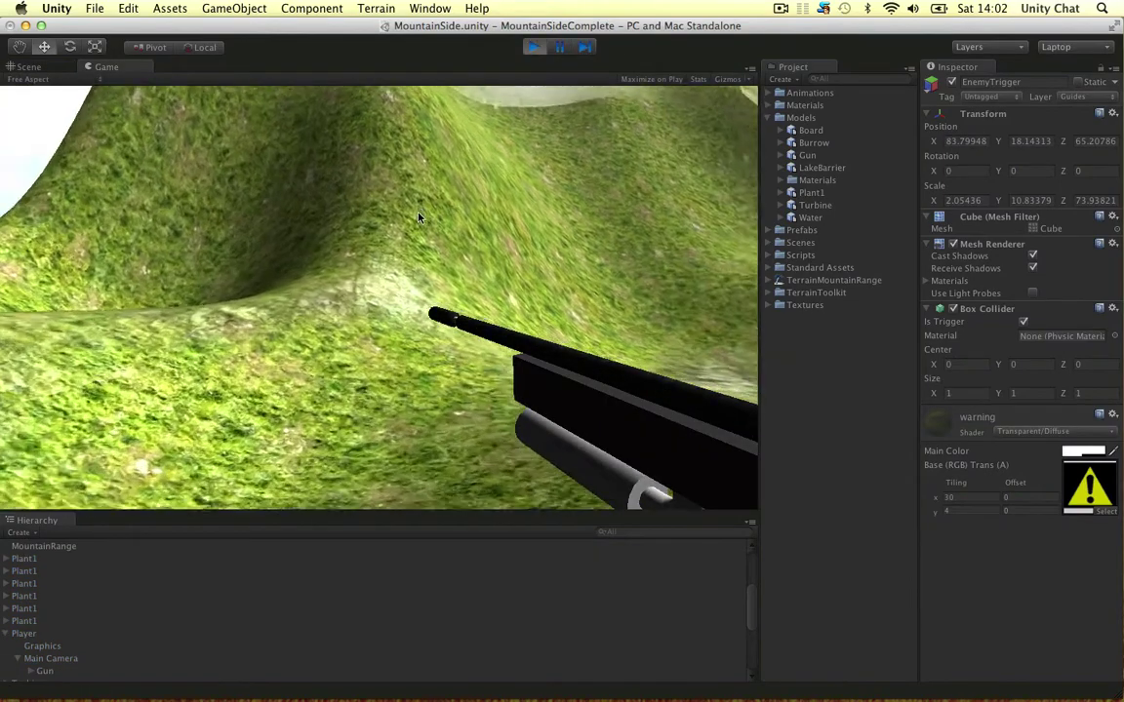
pyautogui.press('w')
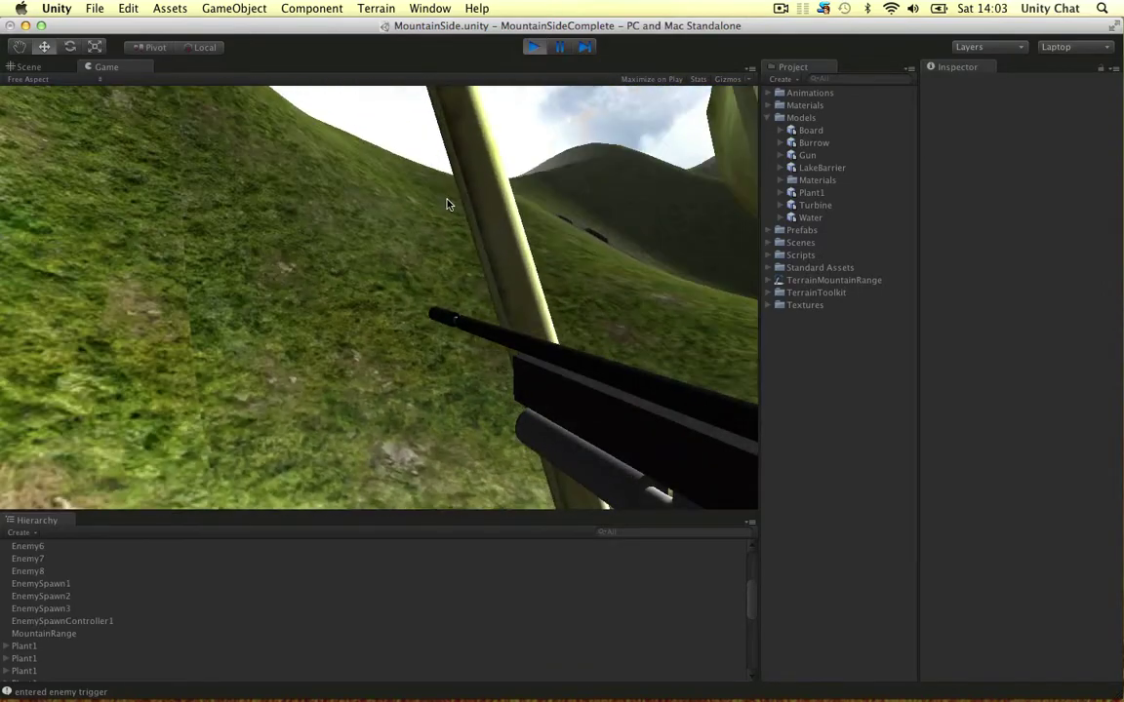
pyautogui.press('w')
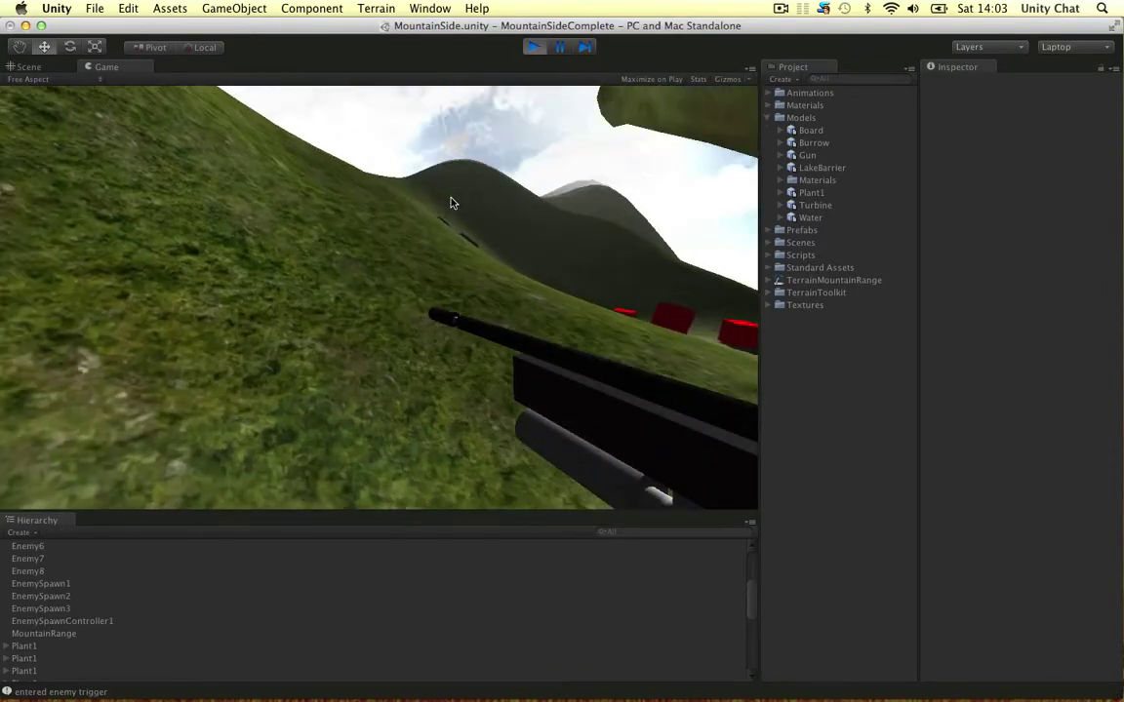
pyautogui.press('s')
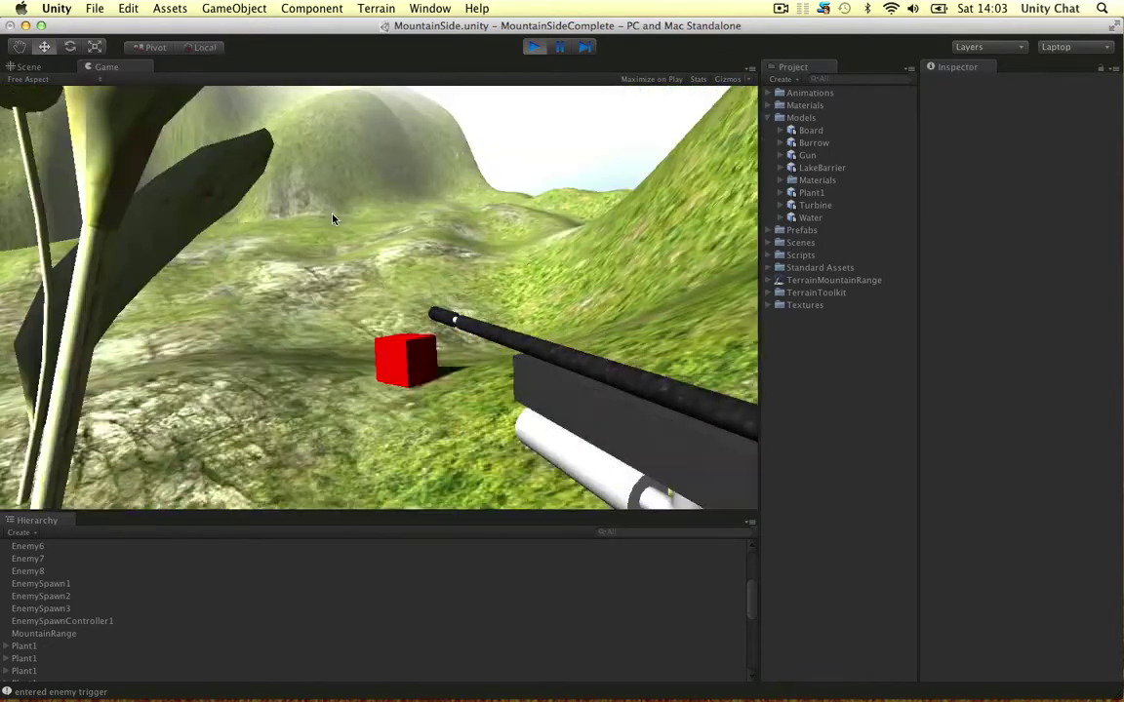
pyautogui.press('w')
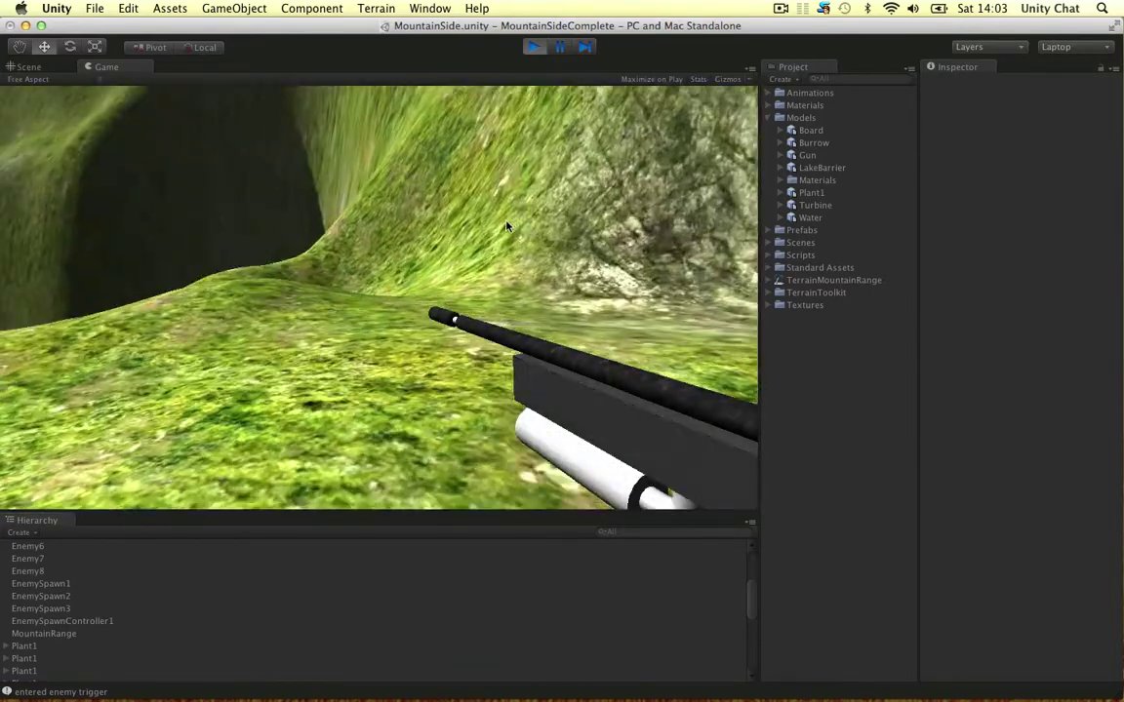
pyautogui.click(542, 50)
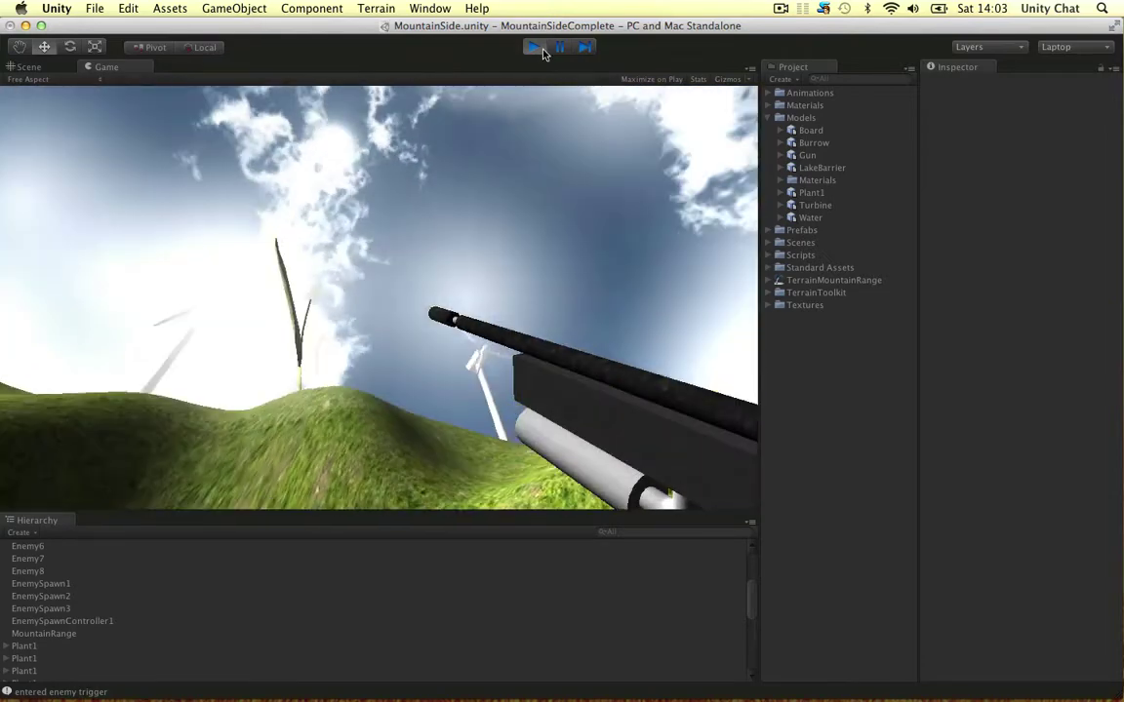
pyautogui.click(541, 51)
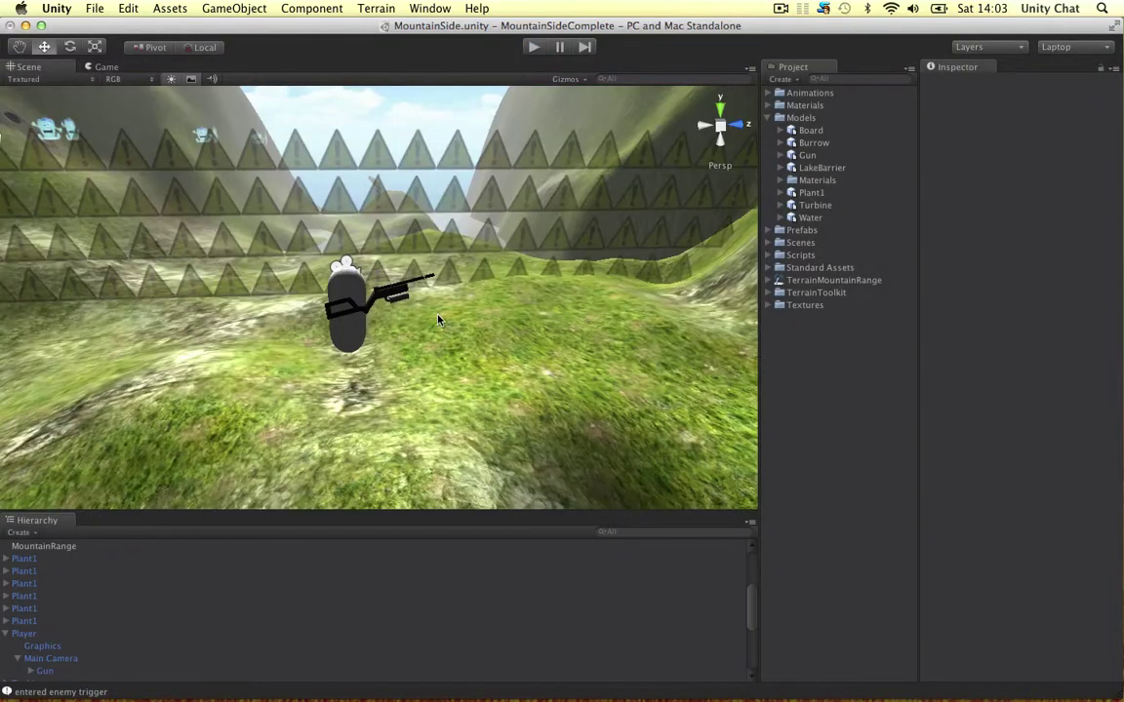